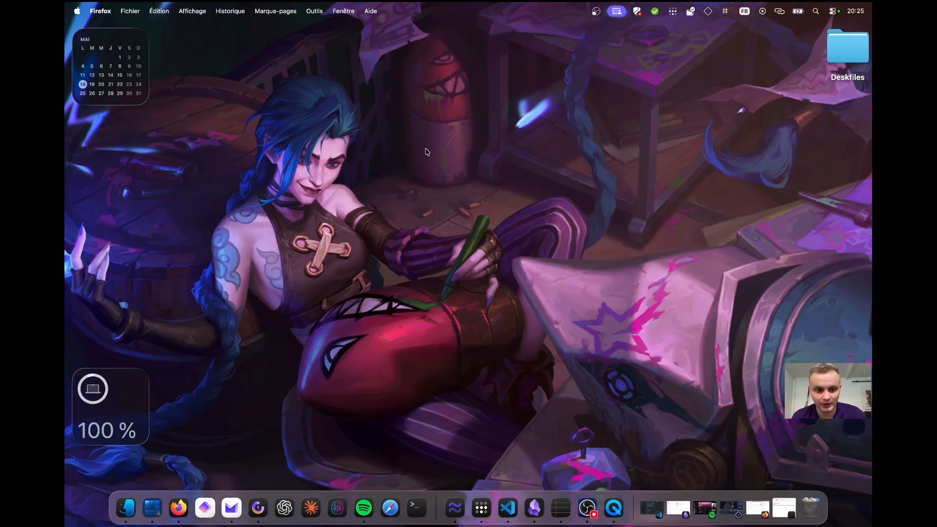
Open Firefox and read the project descriptions in the GitHub profile README.
{"action": "left_click", "coordinate": [179, 507]}
{"action": "left_click", "coordinate": [850, 56]}
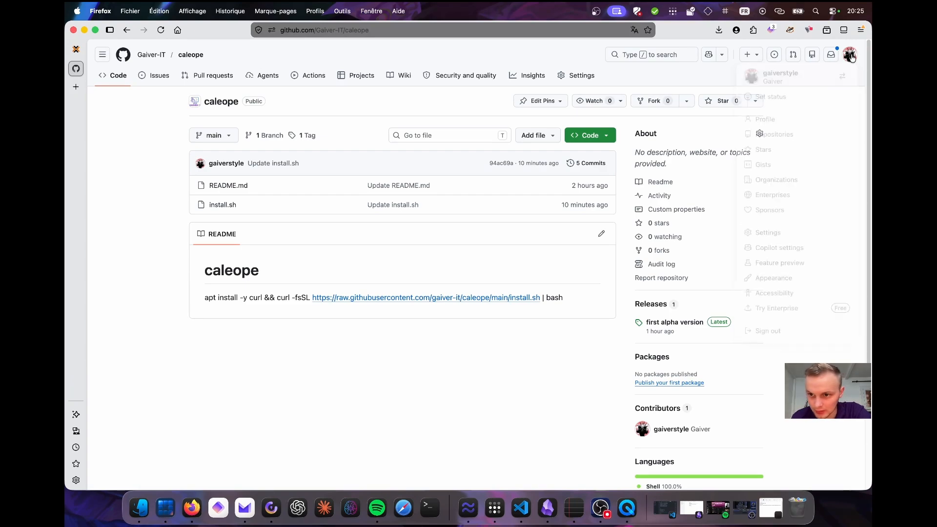
{"action": "left_click", "coordinate": [774, 137]}
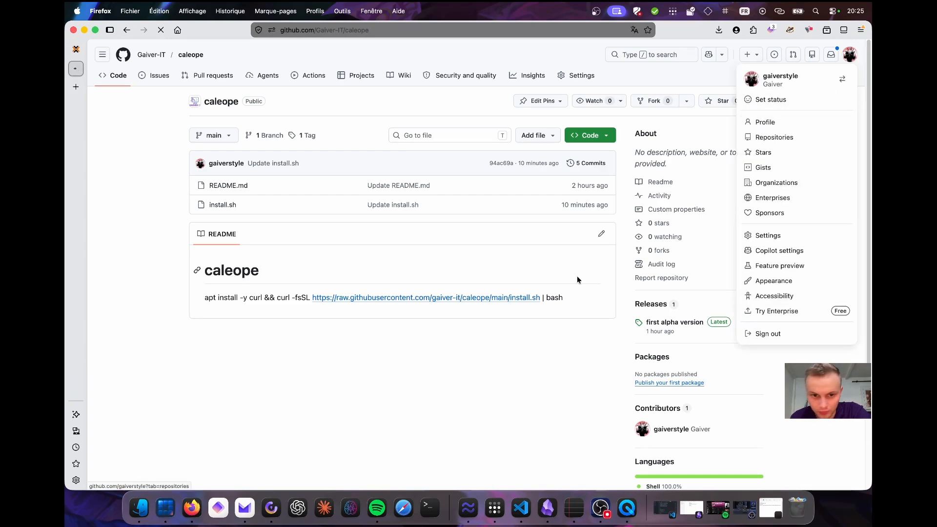
{"action": "scroll", "coordinate": [337, 335], "scroll_direction": "down", "scroll_amount": 10}
{"action": "scroll", "coordinate": [343, 335], "scroll_direction": "up", "scroll_amount": 3}
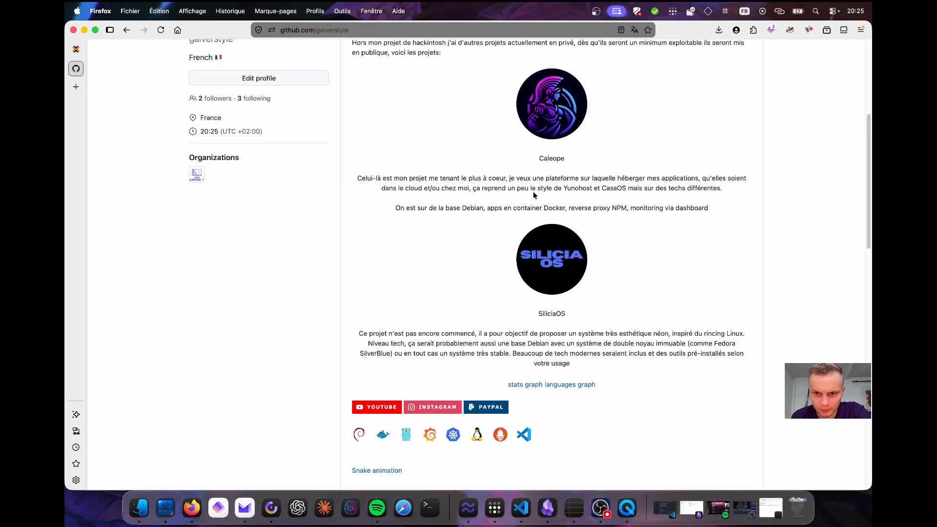
{"action": "left_click_drag", "start_coordinate": [446, 208], "coordinate": [542, 209]}
{"action": "left_click", "coordinate": [560, 210]}
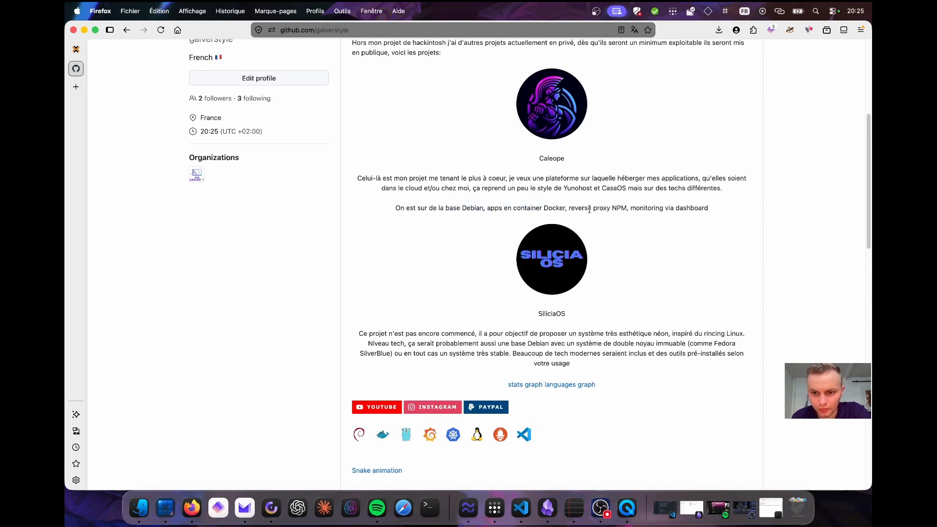
{"action": "left_click_drag", "start_coordinate": [627, 207], "coordinate": [609, 208]}
{"action": "left_click", "coordinate": [609, 208]}
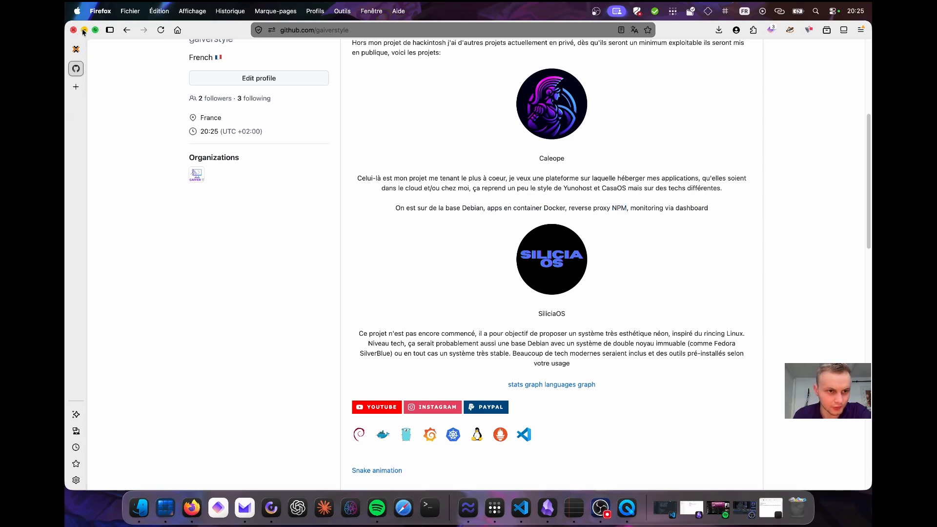
Switch to the Proxmox tab and start creating a new virtual machine on the vcloud node.
{"action": "mouse_move", "coordinate": [79, 50]}
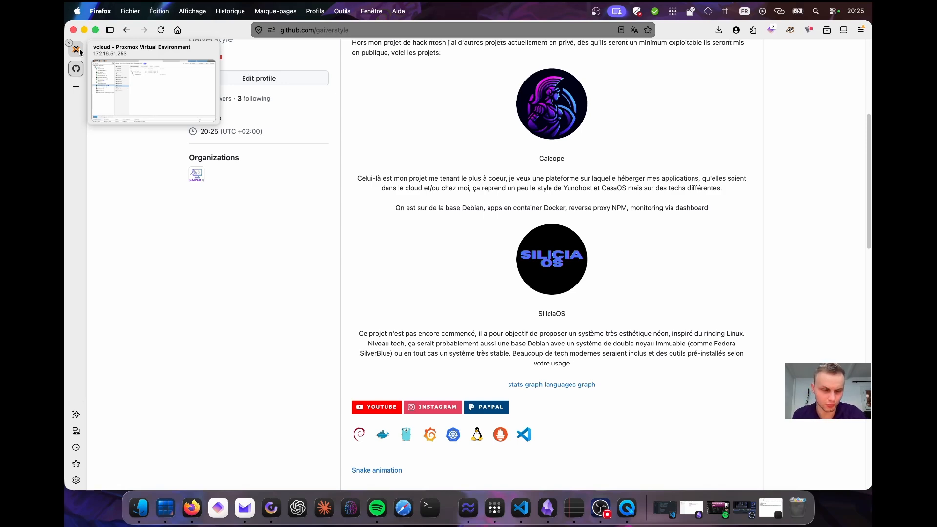
{"action": "left_click", "coordinate": [78, 49]}
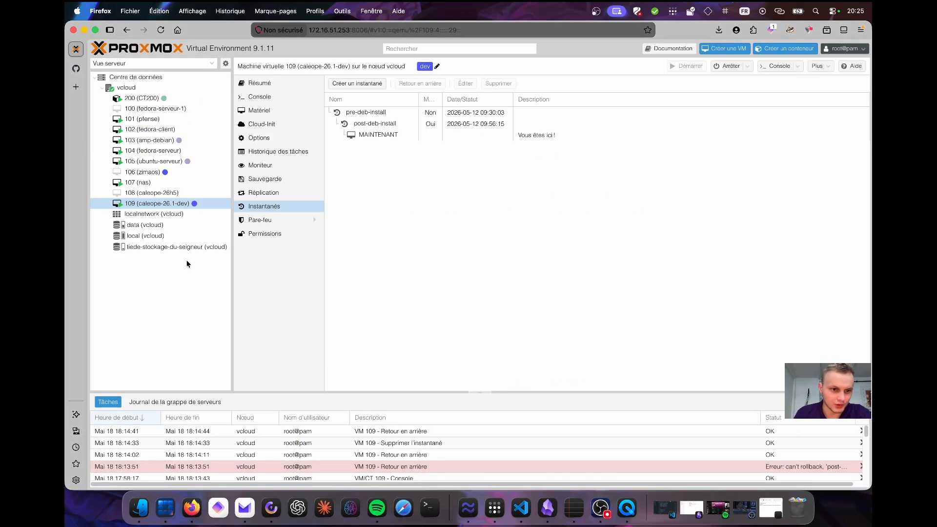
{"action": "right_click", "coordinate": [144, 89]}
{"action": "left_click", "coordinate": [169, 111]}
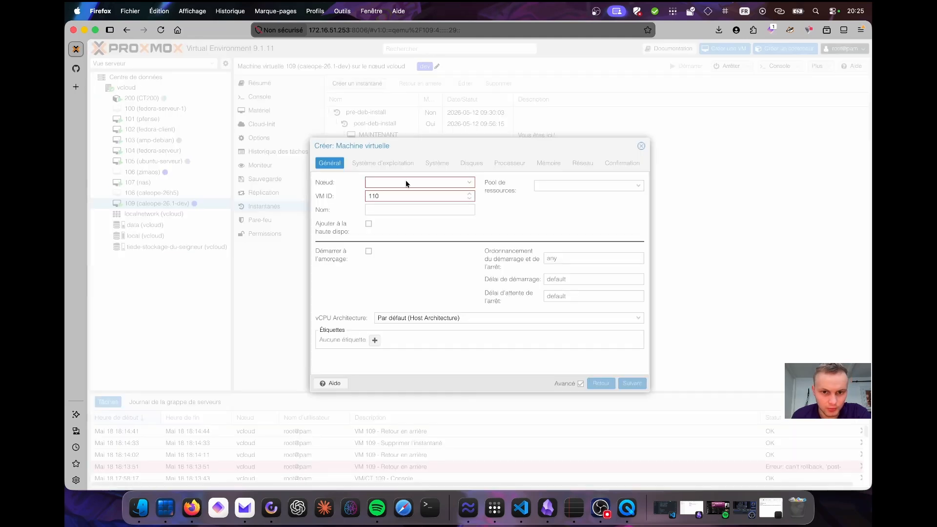
Name the new VM plateforme-caleope and continue to the operating system settings.
{"action": "left_click", "coordinate": [412, 210]}
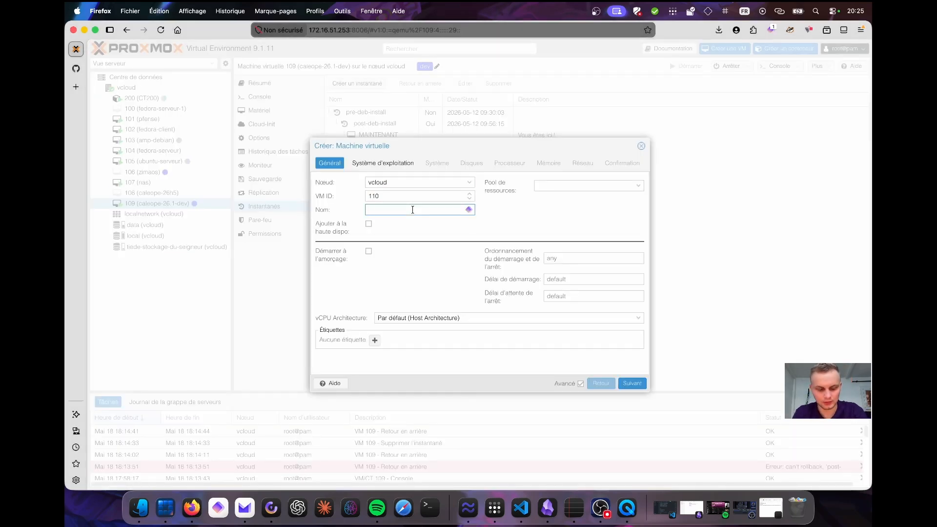
{"action": "type", "text": "plateforme-campus"}
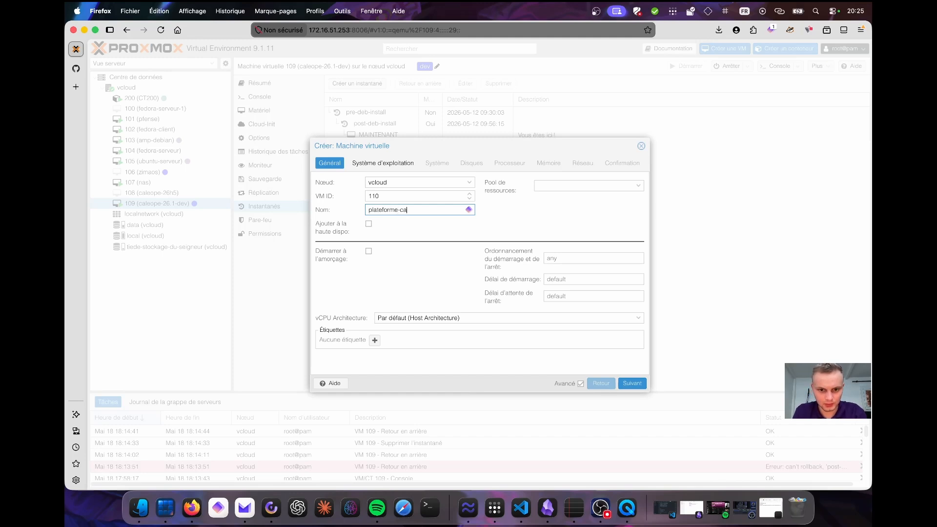
{"action": "key", "text": "BackSpace"}
{"action": "key", "text": "BackSpace"}
{"action": "key", "text": "BackSpace"}
{"action": "key", "text": "BackSpace"}
{"action": "type", "text": "leope"}
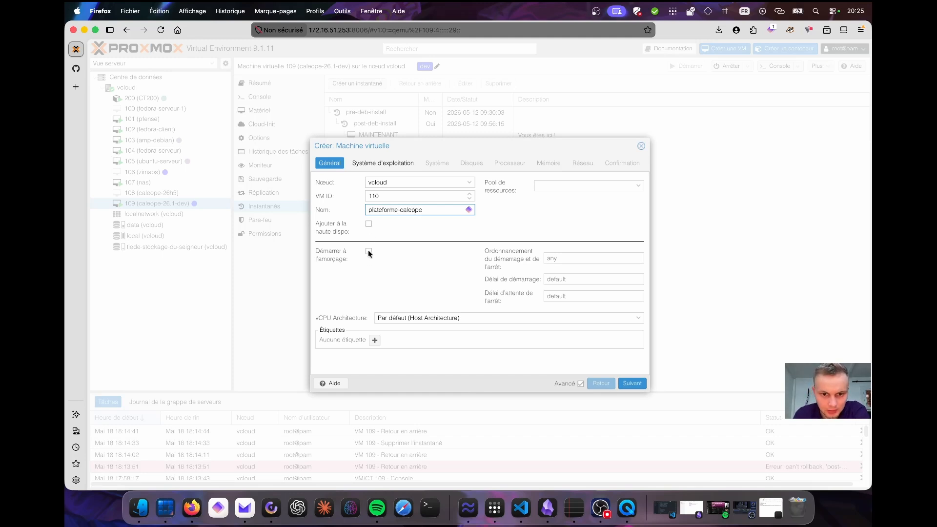
{"action": "left_click", "coordinate": [634, 383]}
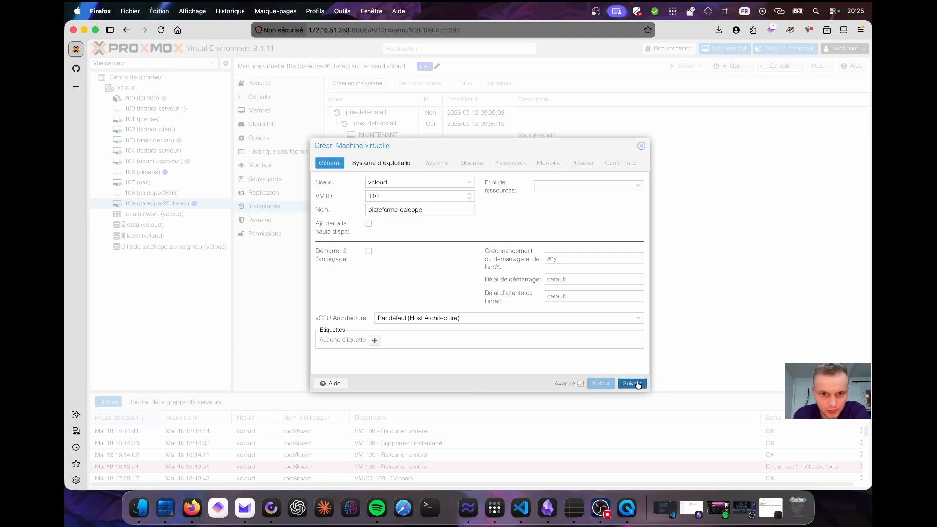
Pick the amd64-netinst ISO image from the tiede-stockage-du-seigneur storage as installation media and continue.
{"action": "left_click", "coordinate": [451, 196]}
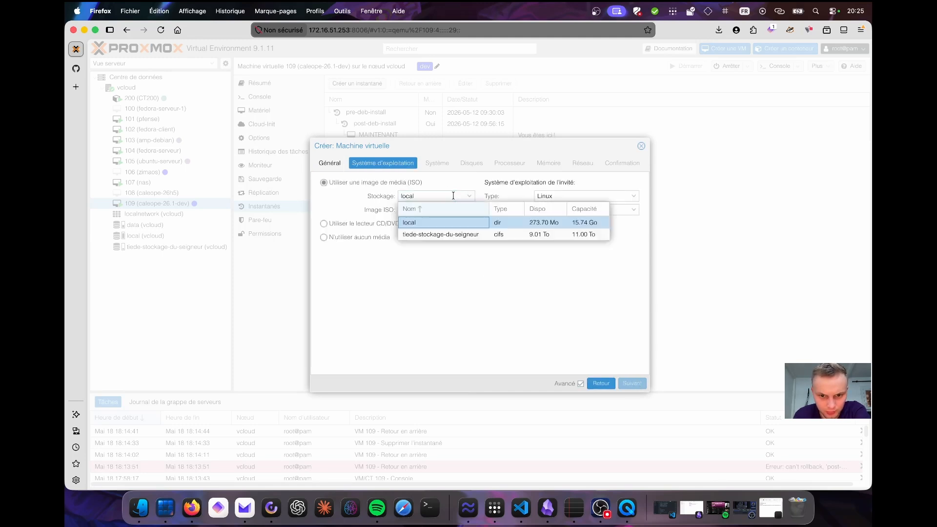
{"action": "left_click", "coordinate": [440, 222]}
{"action": "left_click", "coordinate": [435, 210]}
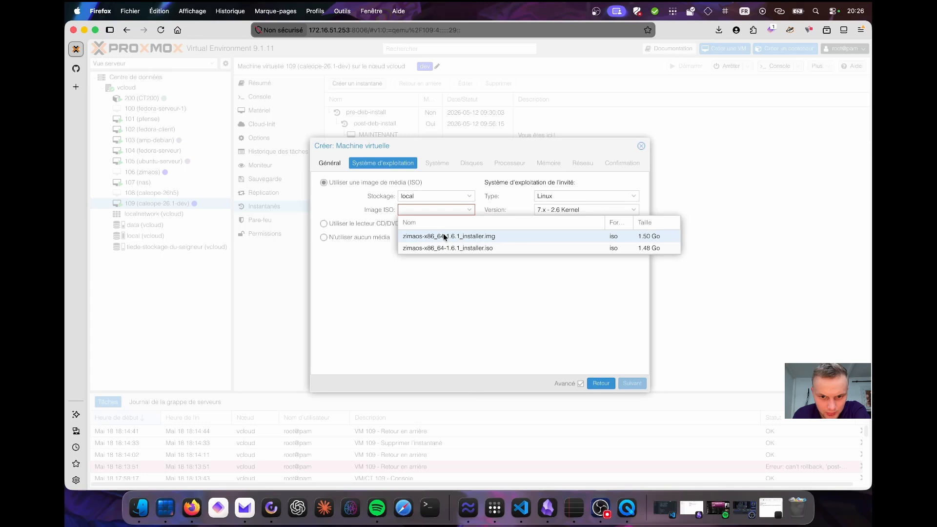
{"action": "left_click", "coordinate": [420, 196]}
{"action": "left_click", "coordinate": [423, 231]}
{"action": "left_click", "coordinate": [429, 209]}
{"action": "left_click", "coordinate": [429, 235]}
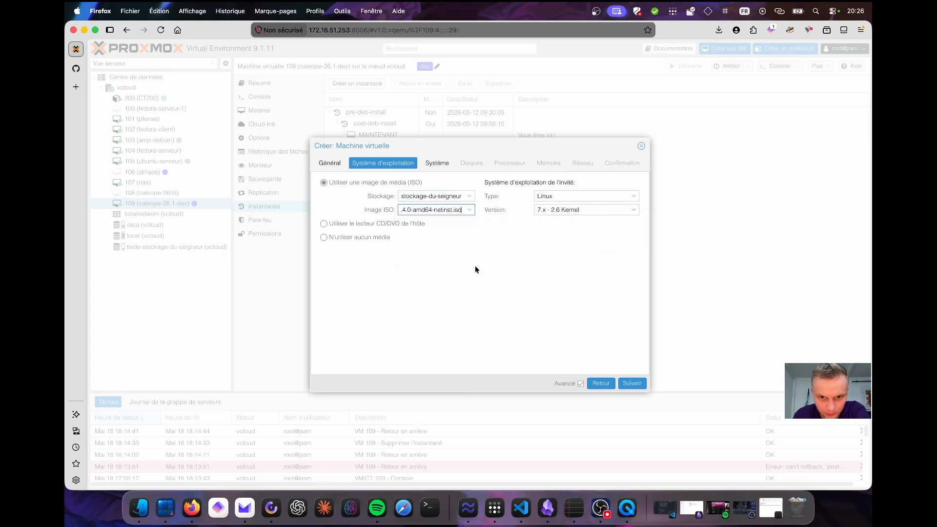
{"action": "left_click", "coordinate": [632, 386]}
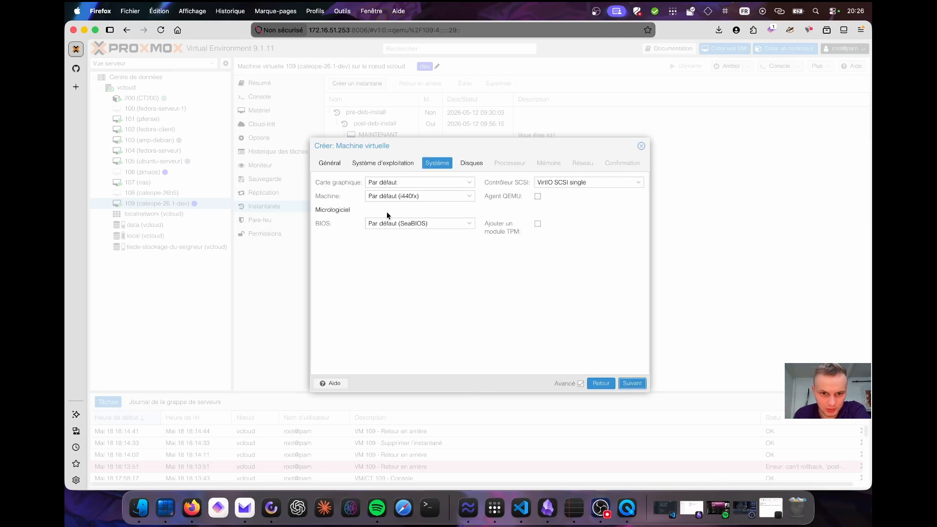
Keep the system defaults and set the disk to 64 GiB on data storage with SSD emulation.
{"action": "left_click", "coordinate": [632, 384]}
{"action": "left_click", "coordinate": [447, 239]}
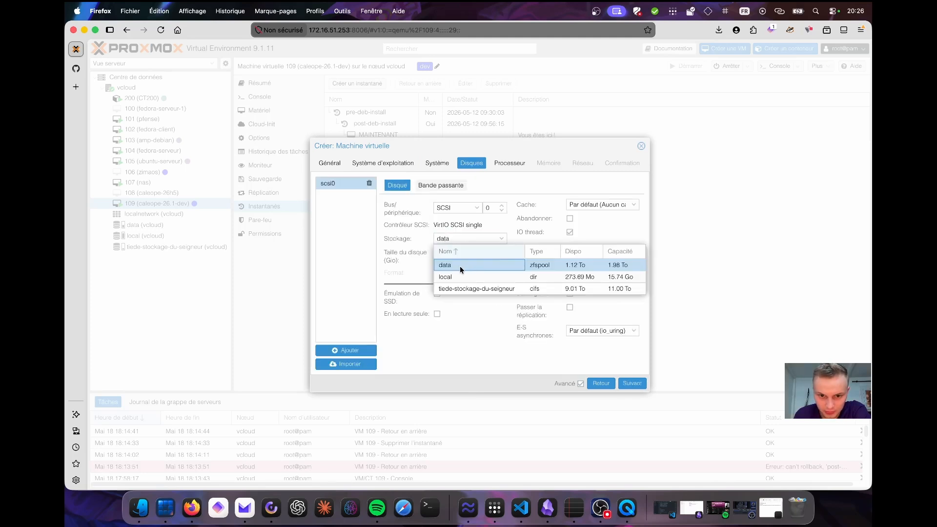
{"action": "left_click", "coordinate": [460, 269]}
{"action": "left_click_drag", "start_coordinate": [459, 254], "coordinate": [399, 251]}
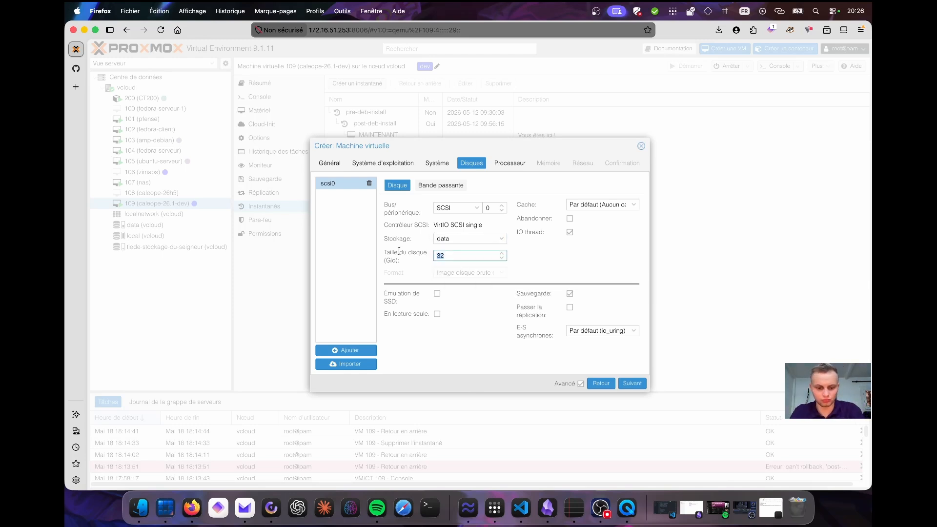
{"action": "type", "text": "64"}
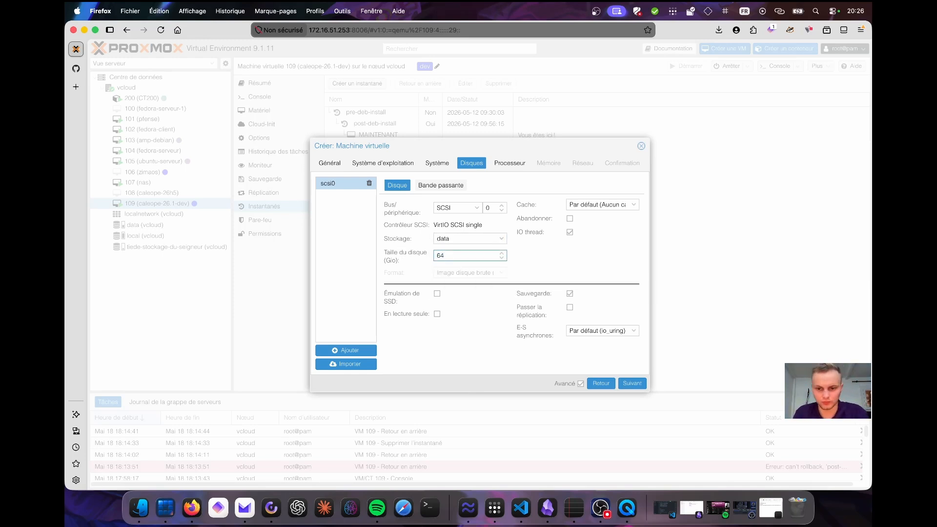
{"action": "left_click", "coordinate": [560, 258]}
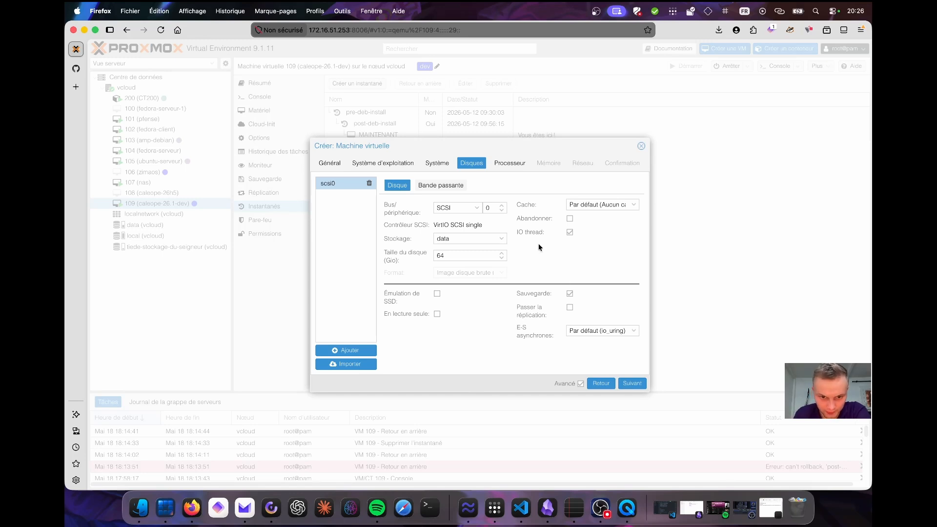
{"action": "left_click", "coordinate": [437, 293]}
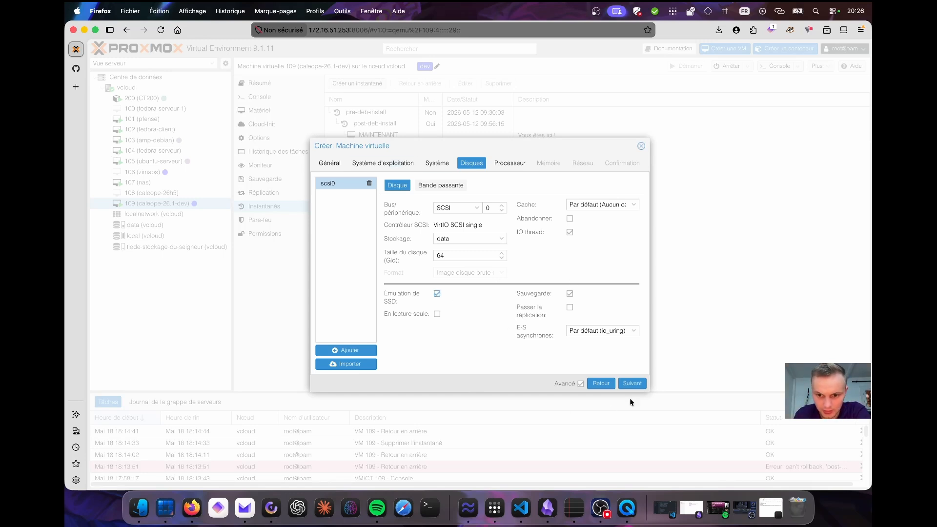
{"action": "left_click", "coordinate": [632, 383]}
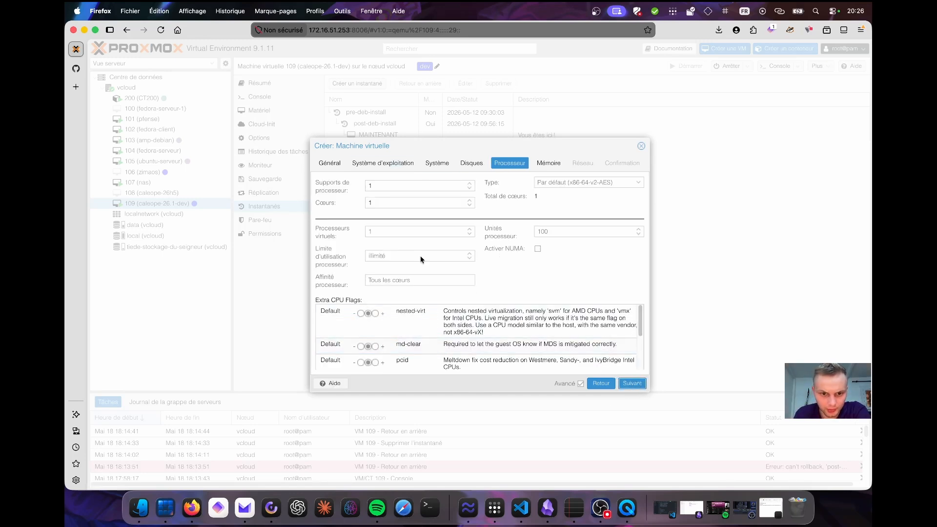
Set the processor type to host and continue to the memory settings.
{"action": "left_click", "coordinate": [473, 188]}
{"action": "left_click", "coordinate": [586, 182]}
{"action": "scroll", "coordinate": [569, 278], "scroll_direction": "down", "scroll_amount": 10}
{"action": "left_click", "coordinate": [576, 317]}
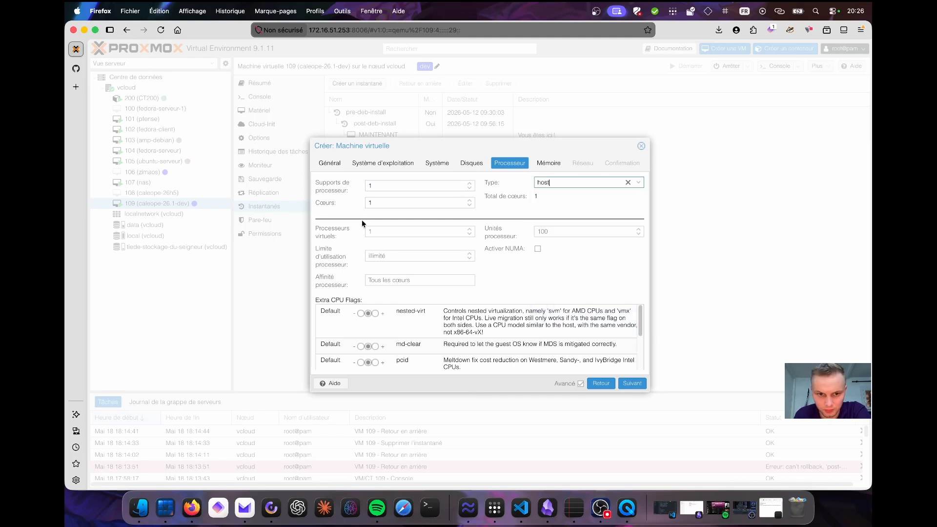
{"action": "left_click", "coordinate": [631, 383]}
Raise the VM memory to about 4 GB and continue to the network settings.
{"action": "left_click", "coordinate": [419, 187]}
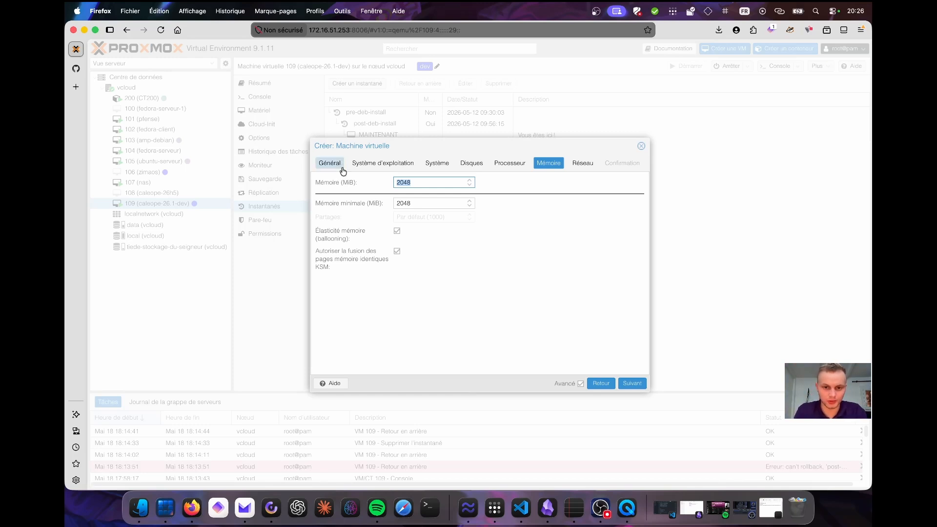
{"action": "type", "text": "4096"}
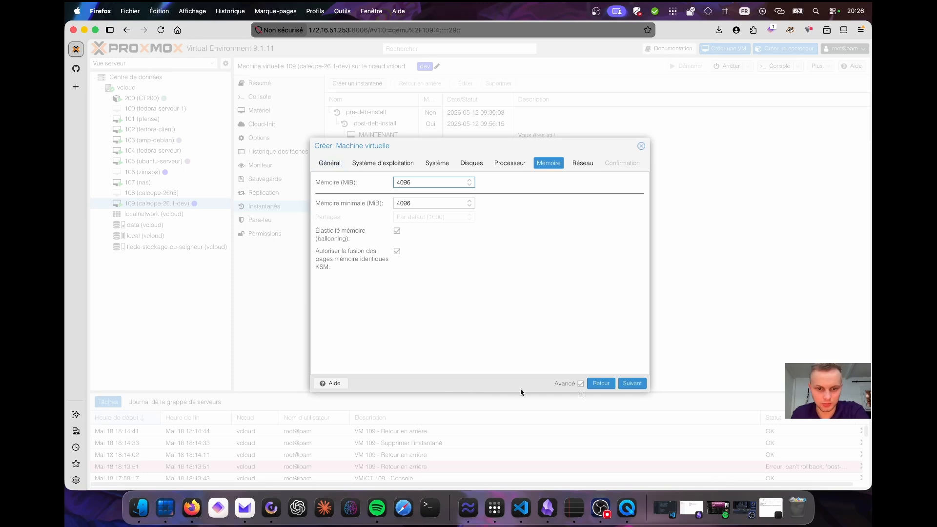
{"action": "left_click", "coordinate": [631, 383]}
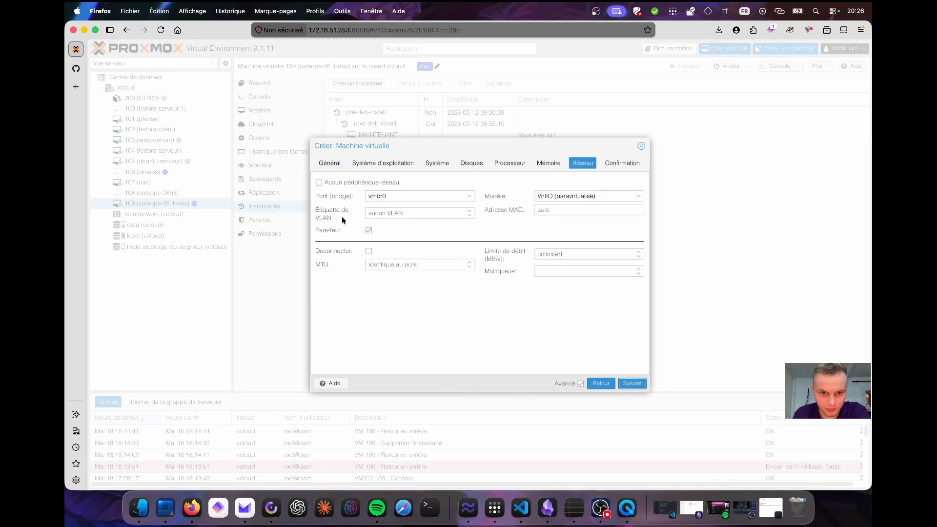
Attach the network interface to bridge vmbr2 and finish creating the VM.
{"action": "left_click", "coordinate": [378, 196]}
{"action": "left_click", "coordinate": [430, 247]}
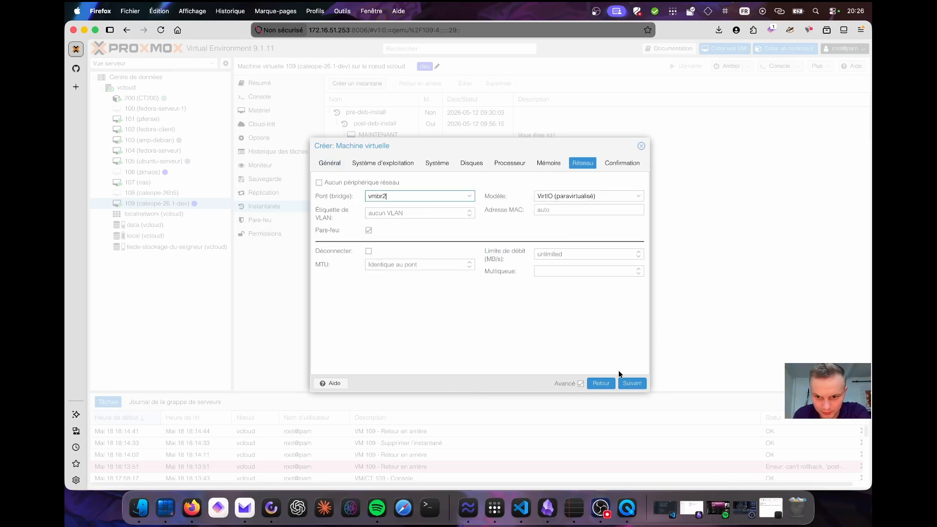
{"action": "left_click", "coordinate": [629, 384]}
{"action": "left_click", "coordinate": [631, 384]}
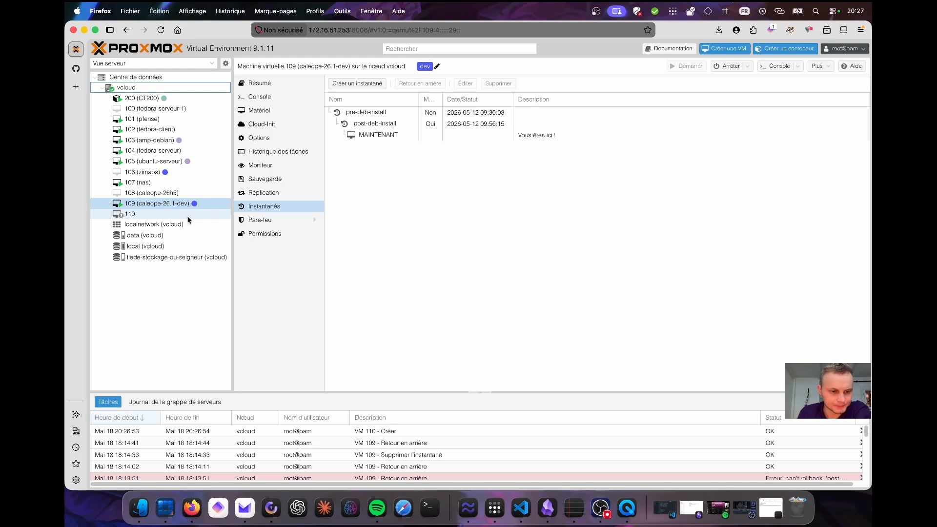
Open the console of VM 110 plateforme-caleope and start the machine.
{"action": "left_click", "coordinate": [187, 216]}
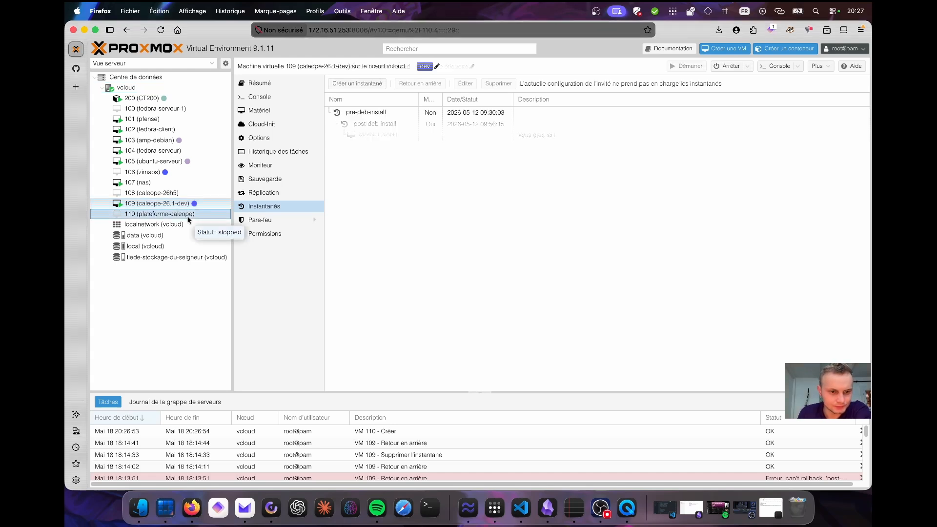
{"action": "left_click", "coordinate": [287, 102]}
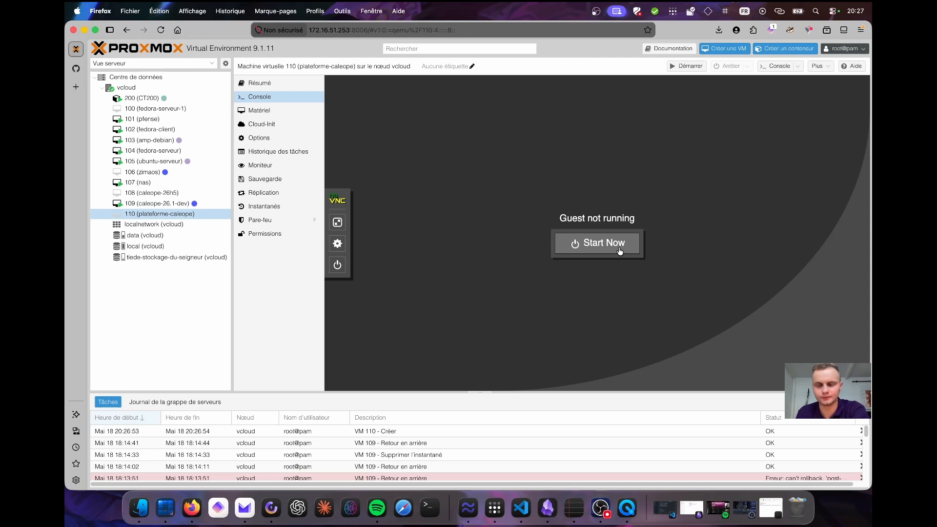
{"action": "left_click", "coordinate": [618, 249]}
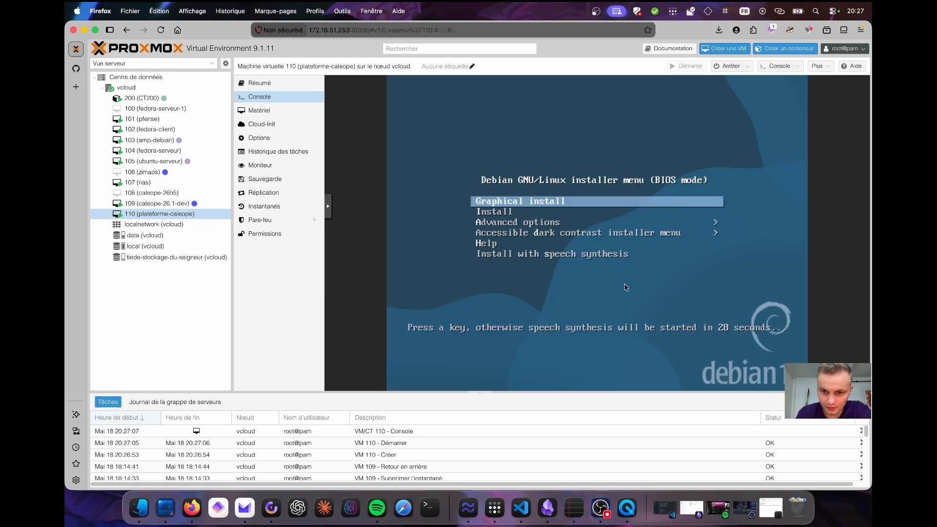
Launch the Graphical install option and switch the console to full screen.
{"action": "key", "text": "Return"}
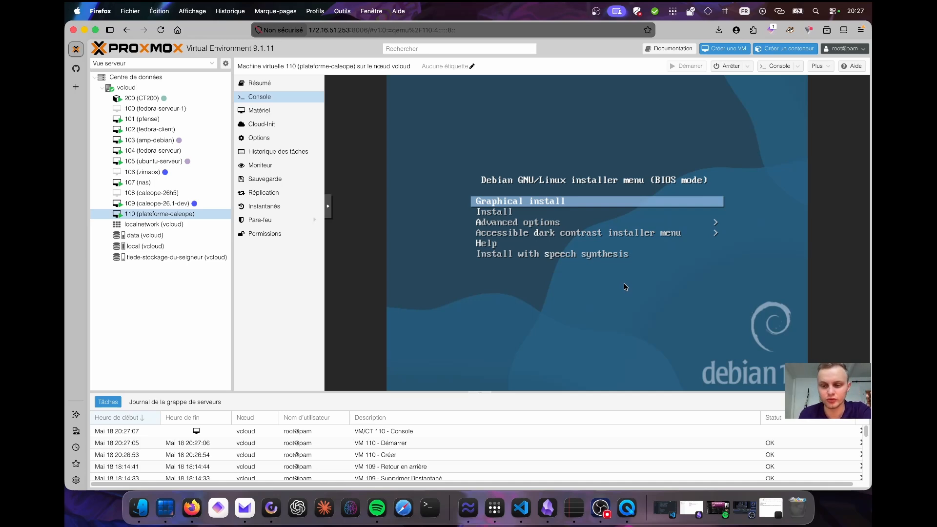
{"action": "key", "text": "Return"}
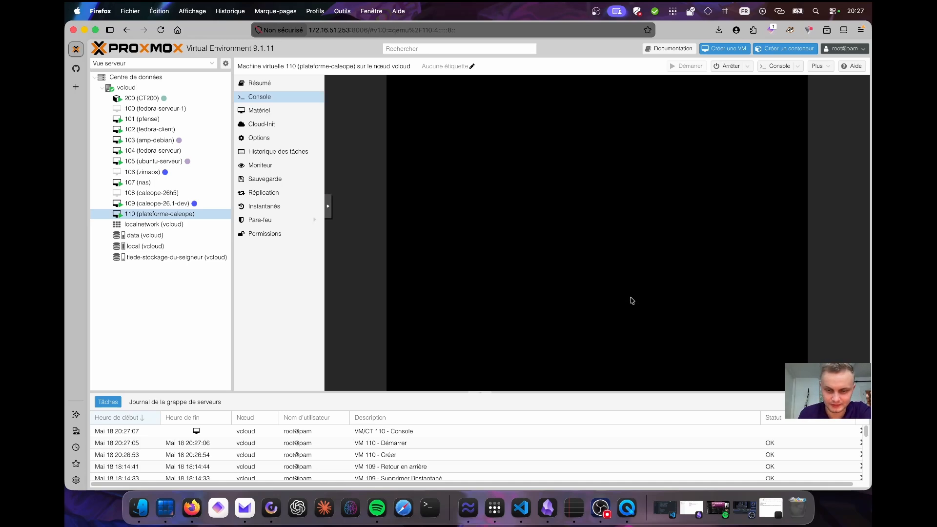
{"action": "left_click", "coordinate": [329, 211]}
{"action": "left_click", "coordinate": [340, 235]}
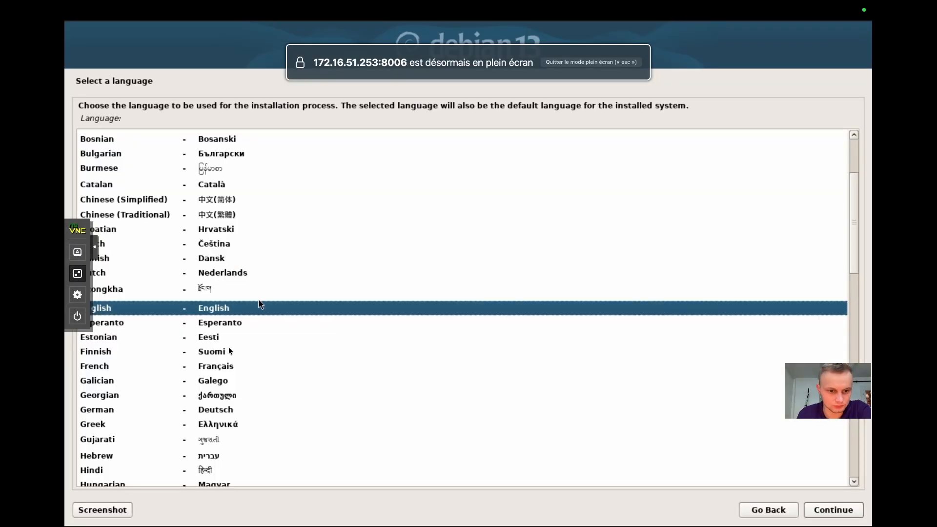
Choose French as the installation language and France as the location.
{"action": "left_click", "coordinate": [219, 367]}
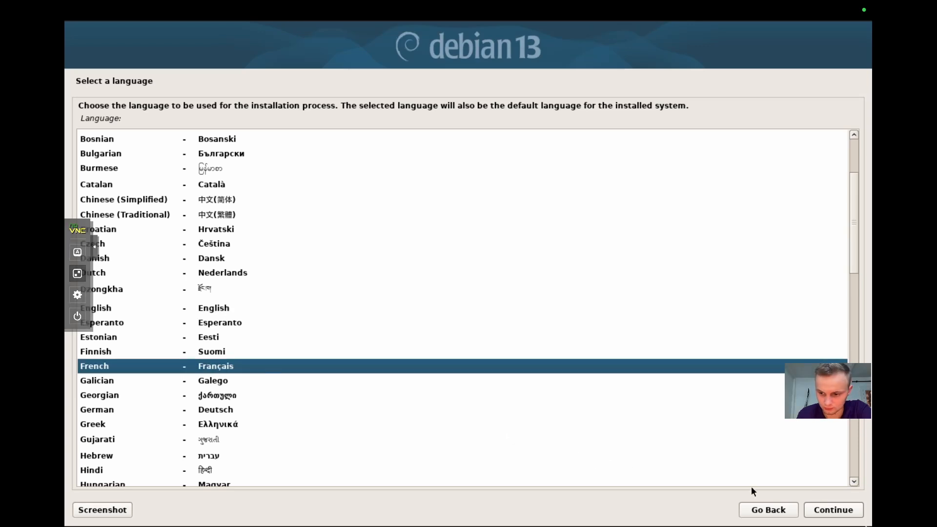
{"action": "left_click", "coordinate": [841, 512]}
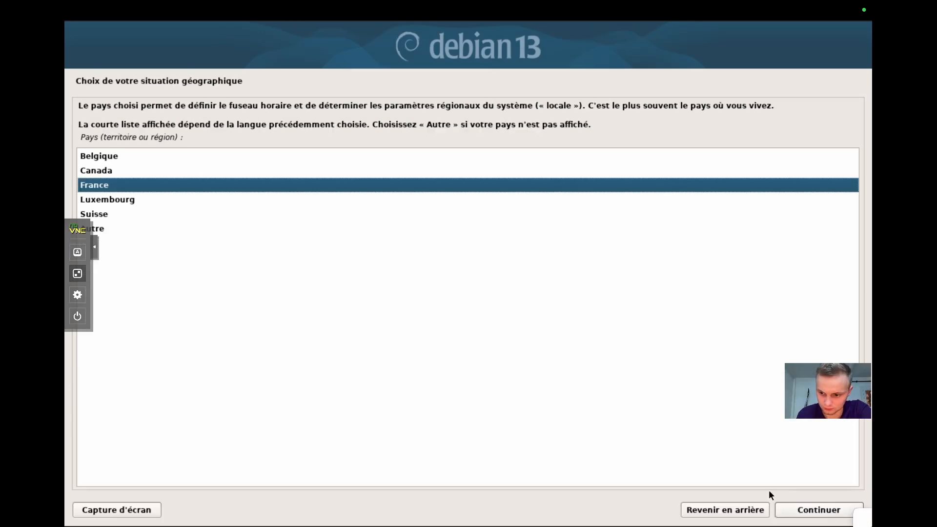
{"action": "left_click", "coordinate": [820, 510]}
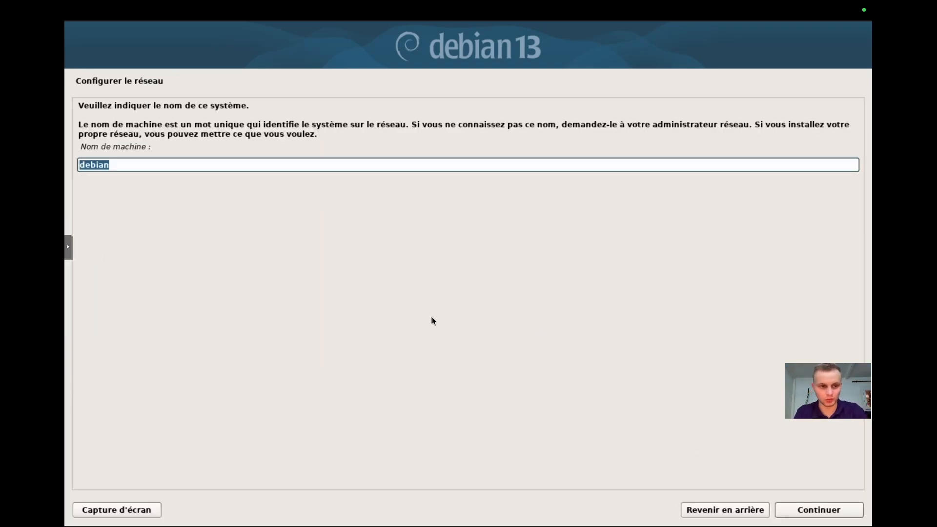
Set the machine name to plateforme-caleope and the domain to locl.
{"action": "type", "text": "plateforme"}
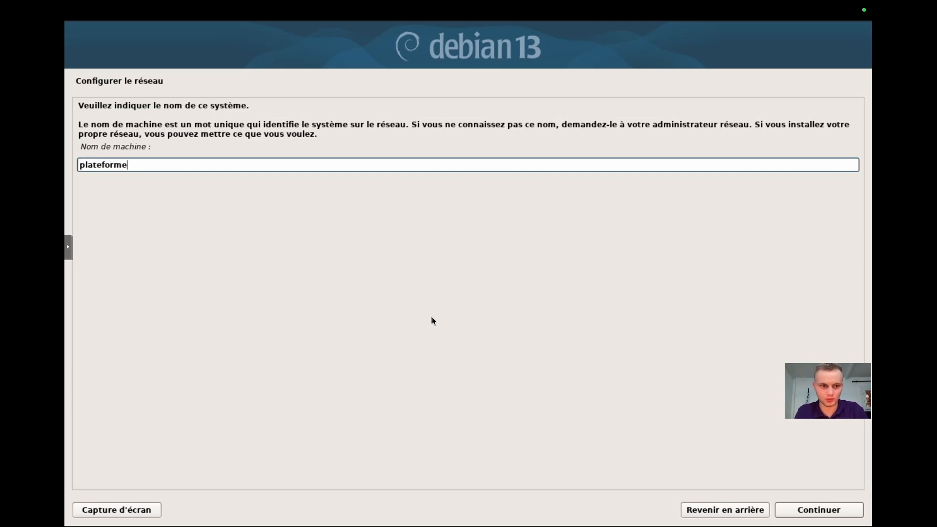
{"action": "key", "text": "BackSpace"}
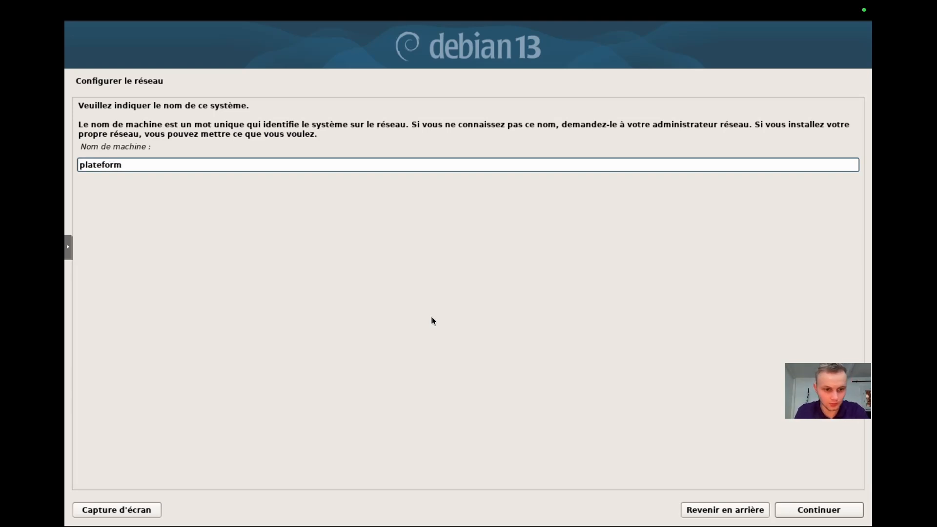
{"action": "type", "text": "e-"}
{"action": "key", "text": "BackSpace"}
{"action": "type", "text": "-"}
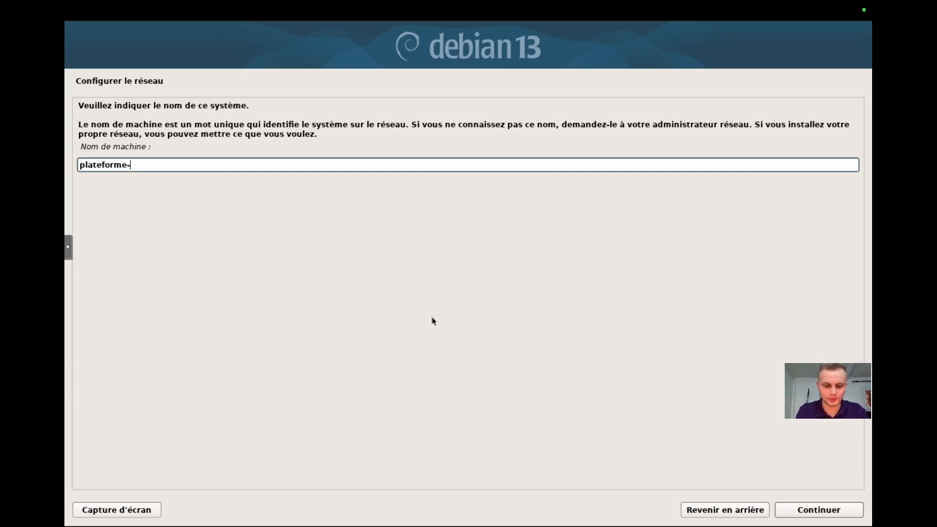
{"action": "type", "text": "caleope"}
{"action": "key", "text": "Return"}
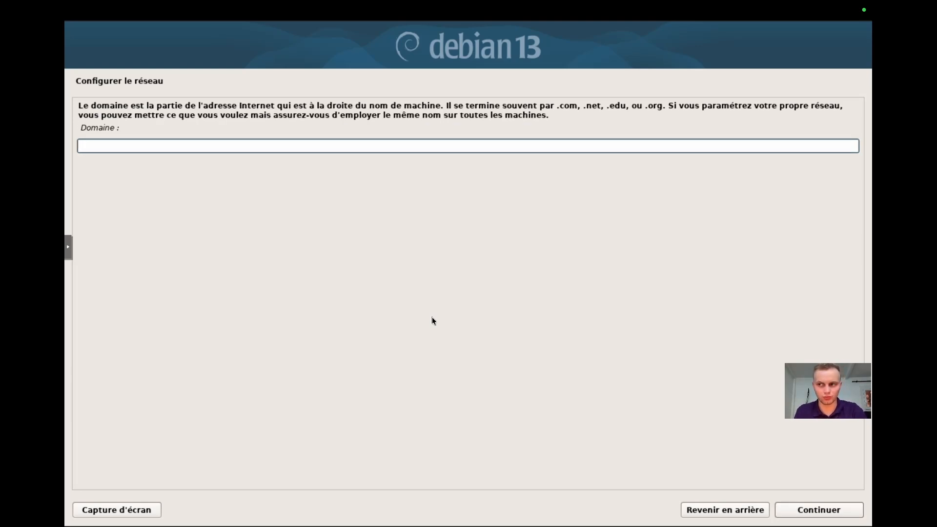
{"action": "type", "text": "local"}
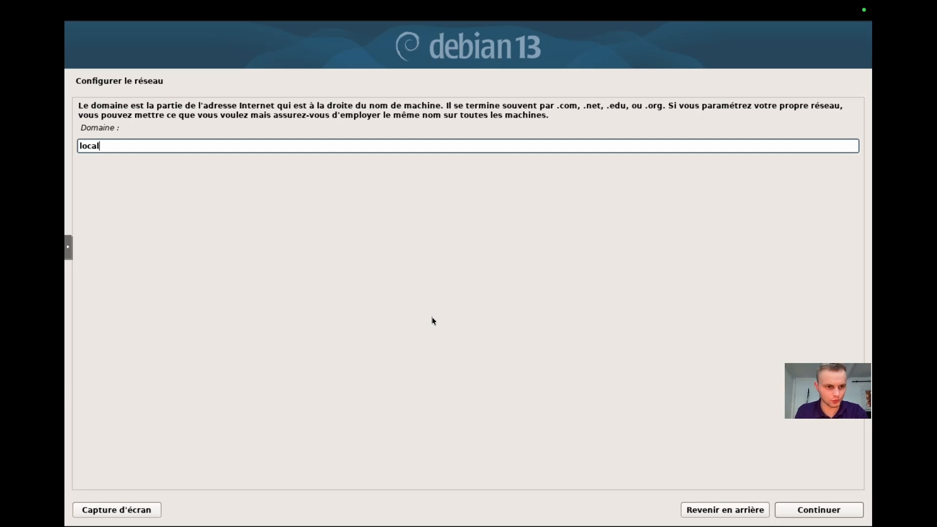
{"action": "key", "text": "Return"}
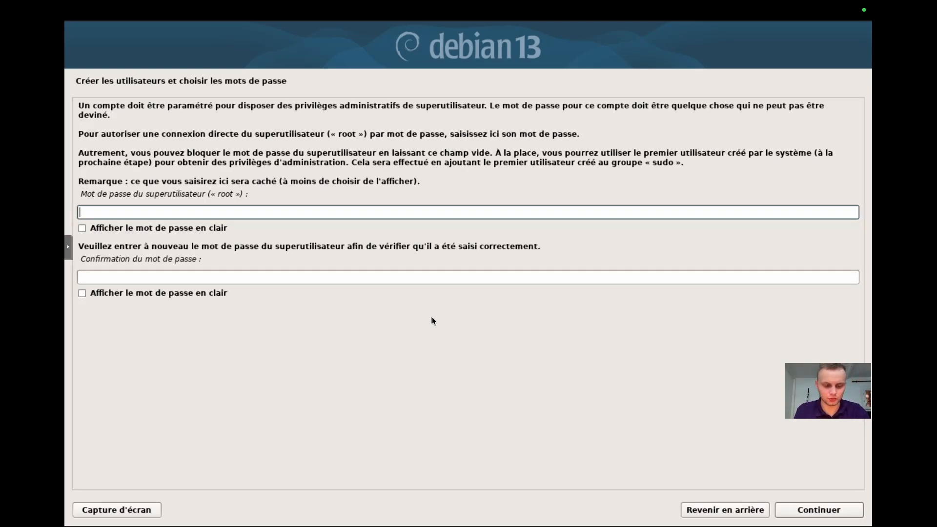
Enter and confirm the root superuser password.
{"action": "type", "text": "●●●●●●●●●●●"}
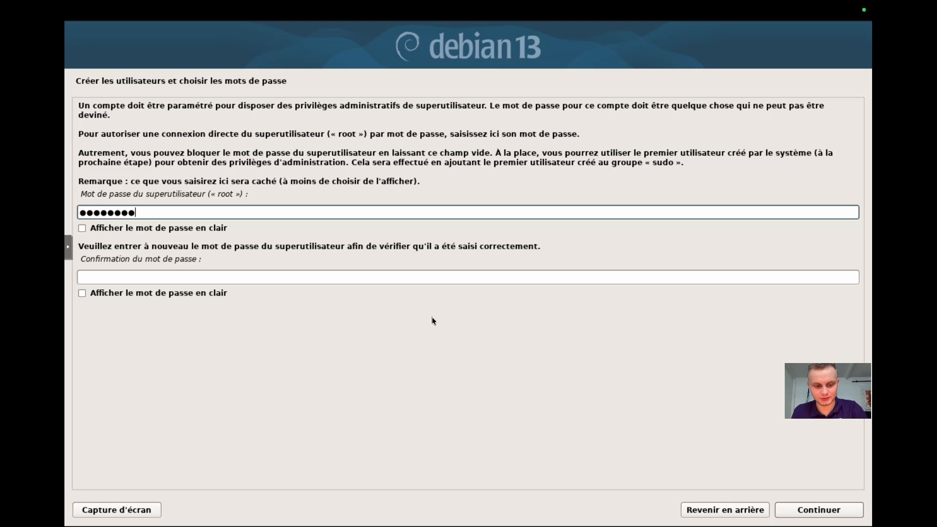
{"action": "type", "text": "●"}
{"action": "key", "text": "Tab"}
{"action": "type", "text": "●●●"}
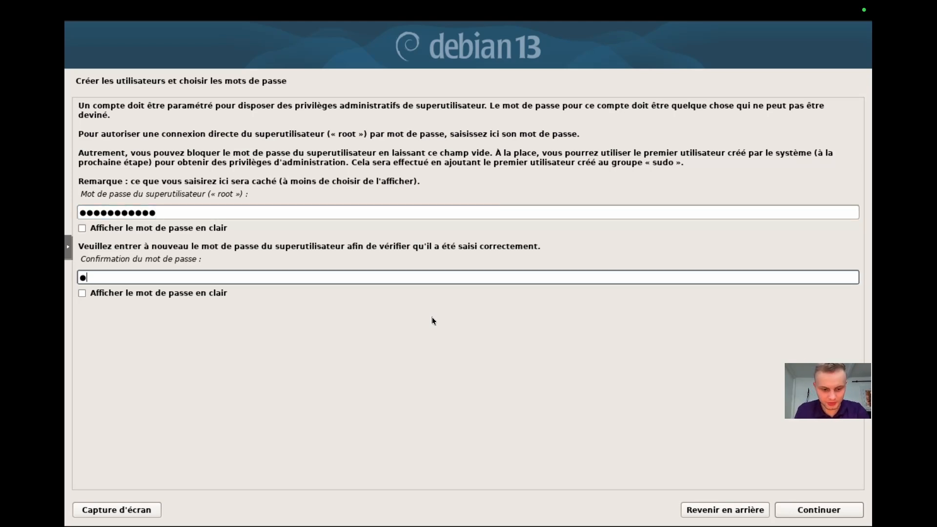
{"action": "type", "text": "●●●●●●●●●"}
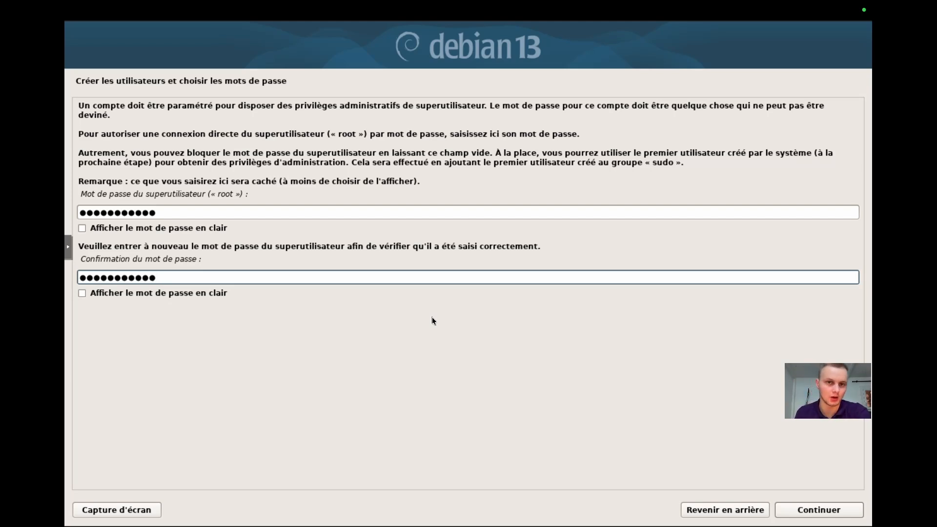
{"action": "key", "text": "Return"}
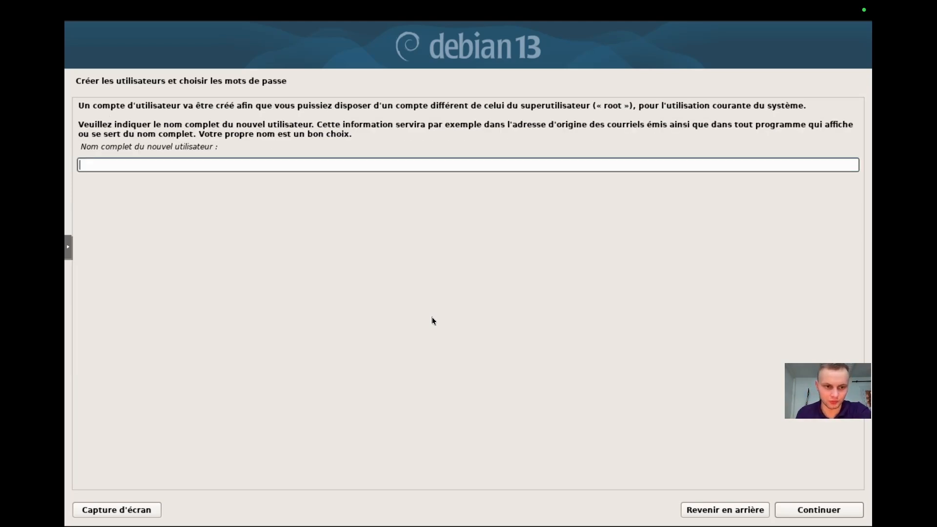
Switch to the TextEdit notes to check the details for the new user account.
{"action": "type", "text": "u"}
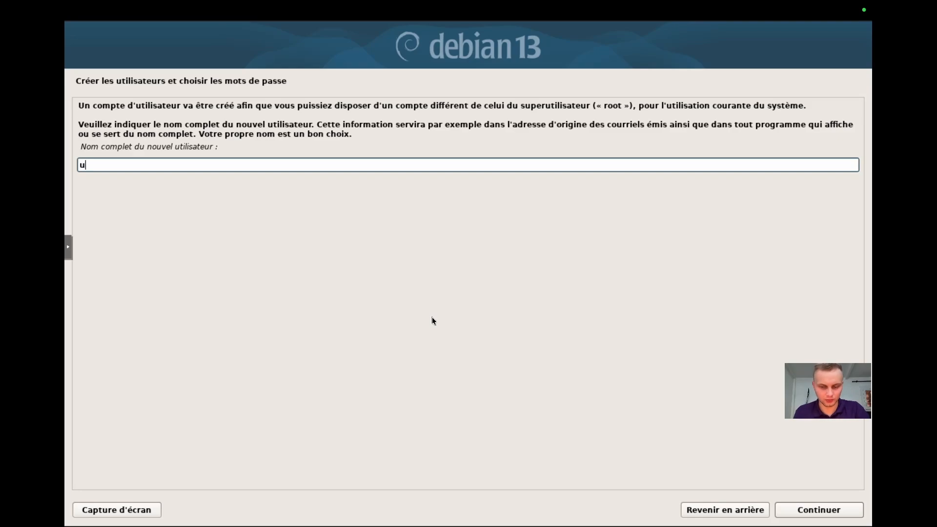
{"action": "key", "text": "super+Tab"}
{"action": "key", "text": "super+Tab"}
{"action": "key", "text": "super+Tab"}
{"action": "key", "text": "super+Tab"}
{"action": "key", "text": "super+Tab"}
{"action": "key", "text": "super+Tab"}
{"action": "key", "text": "super+Tab"}
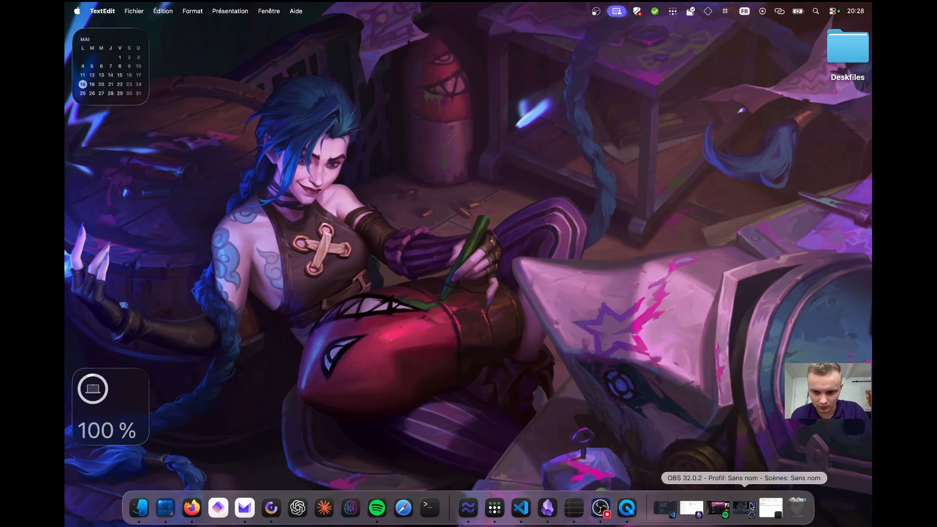
{"action": "left_click", "coordinate": [770, 507]}
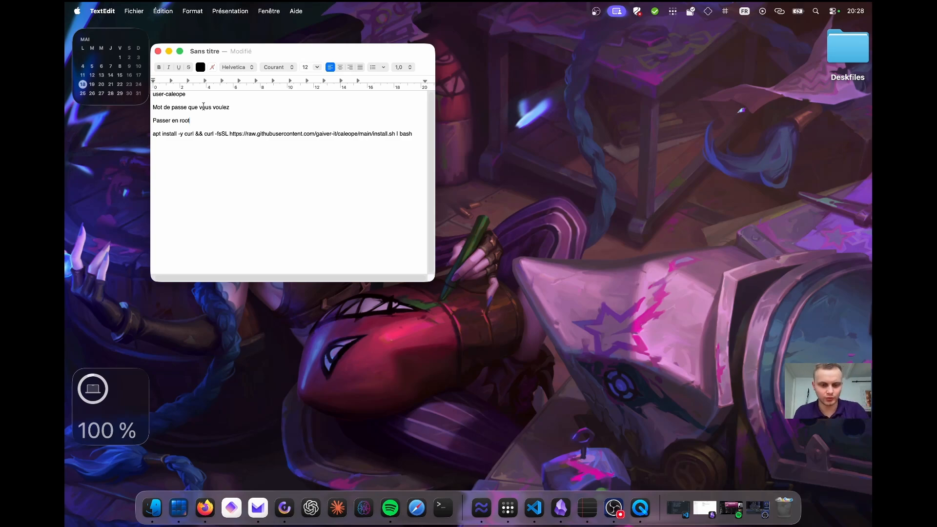
{"action": "key", "text": "super+shift+l"}
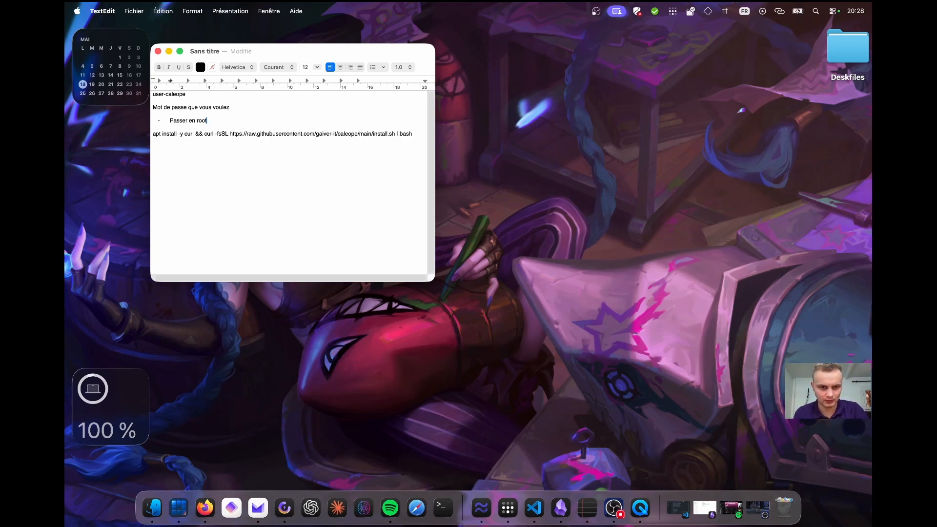
{"action": "key", "text": "super+Tab"}
Enter user-caleope as the new user's full name.
{"action": "type", "text": "user-caleope"}
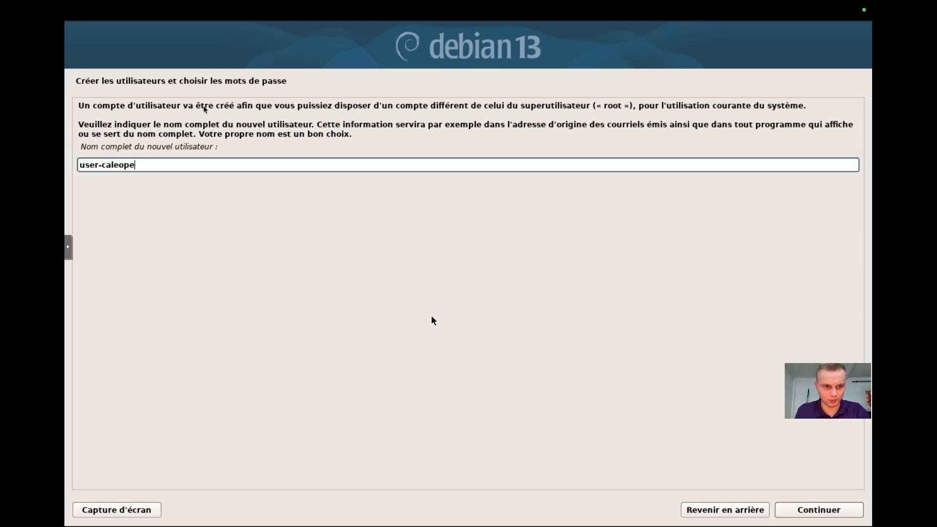
{"action": "key", "text": "Return"}
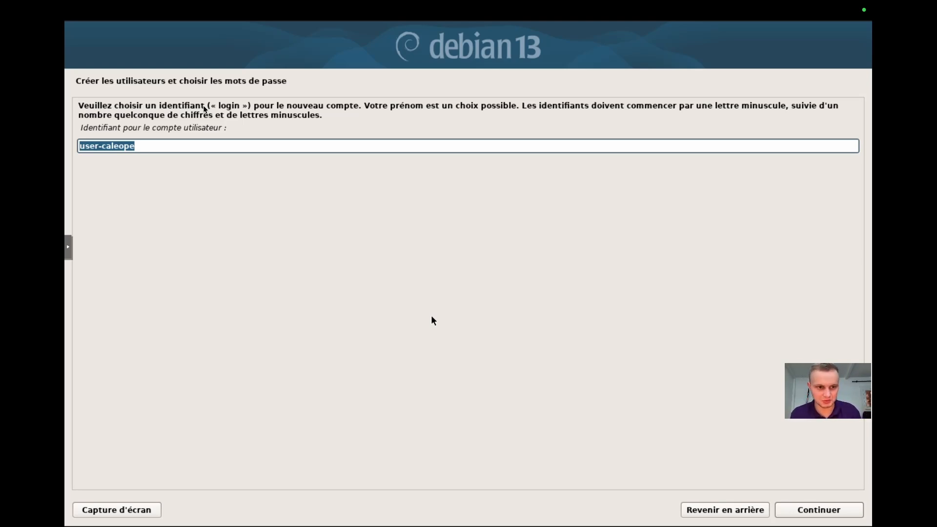
Keep user-caleope as the login and enter and confirm the new user's password.
{"action": "key", "text": "Return"}
{"action": "type", "text": "•••••••••••"}
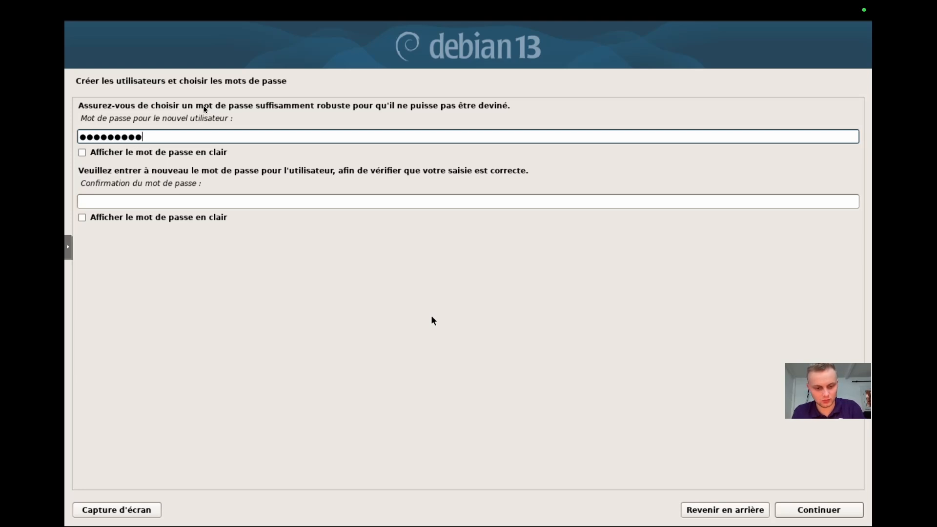
{"action": "type", "text": "•"}
{"action": "key", "text": "Tab"}
{"action": "type", "text": "••••••••••••"}
{"action": "key", "text": "Return"}
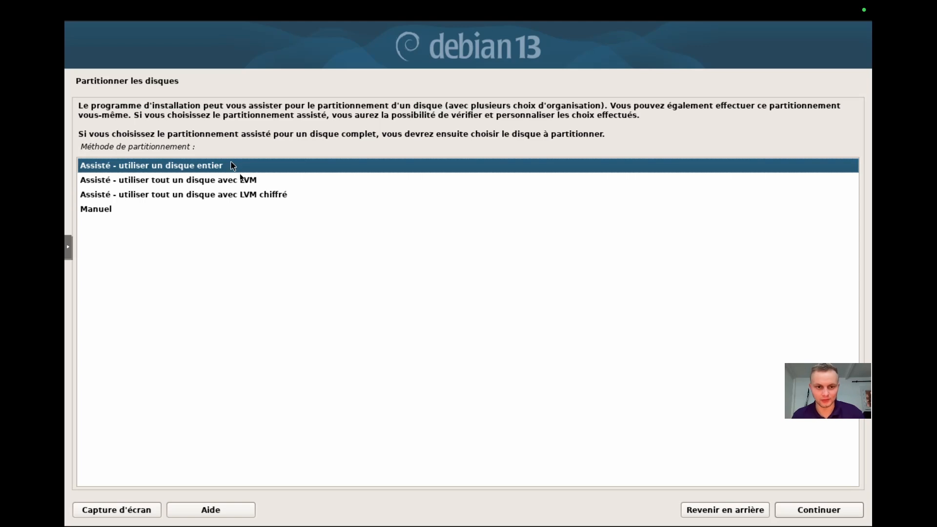
Partition the whole sda disk with guided single-partition layout and apply the changes to disk.
{"action": "left_click", "coordinate": [205, 169]}
{"action": "left_click", "coordinate": [798, 511]}
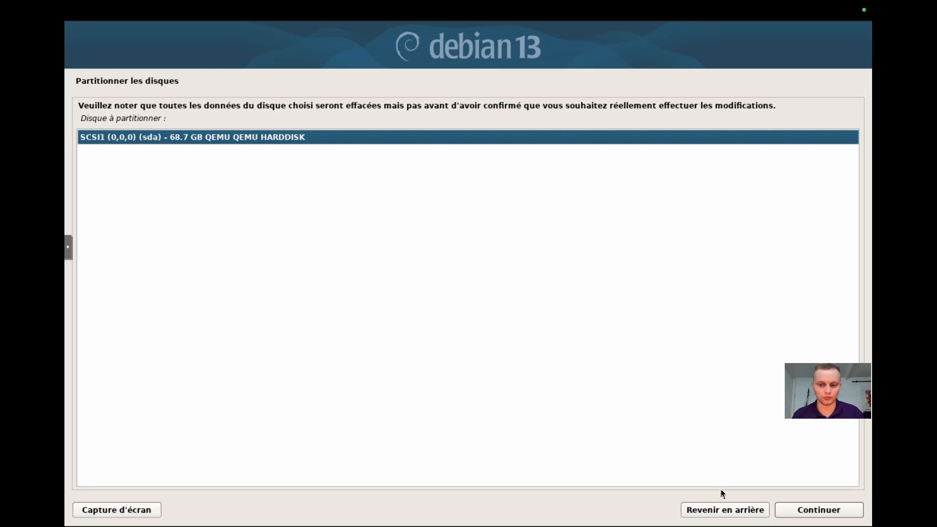
{"action": "left_click", "coordinate": [792, 510]}
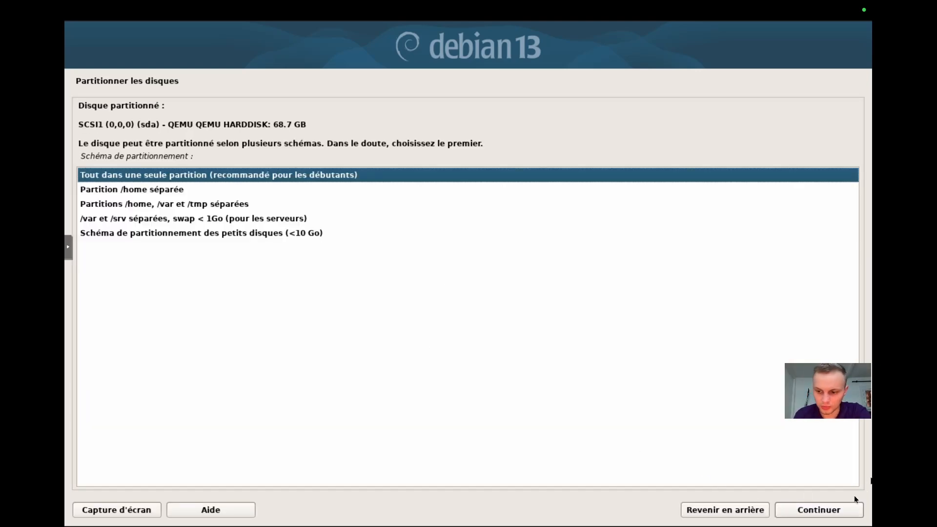
{"action": "left_click", "coordinate": [836, 505]}
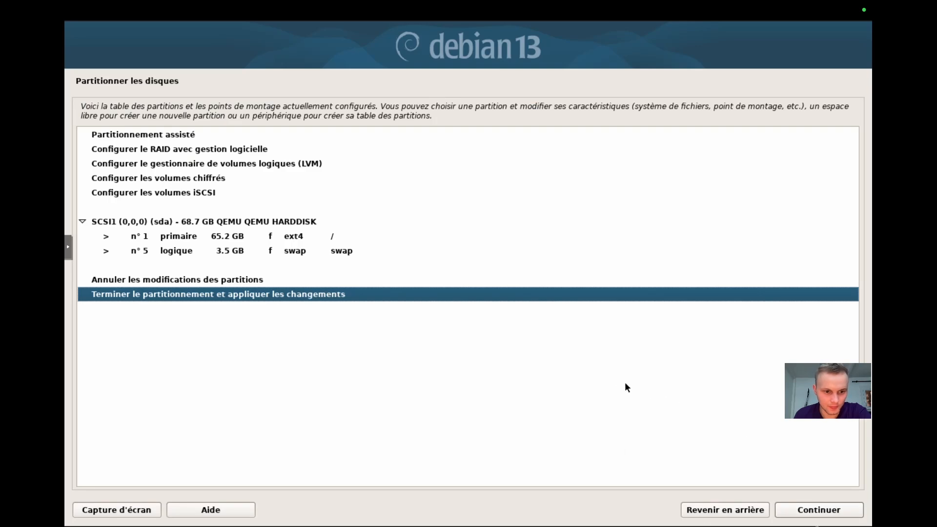
{"action": "left_click", "coordinate": [838, 513]}
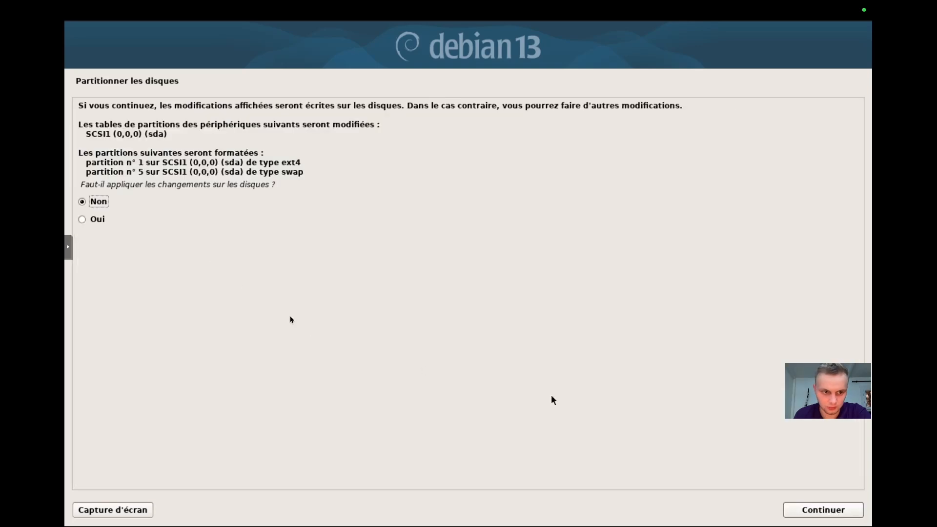
{"action": "left_click", "coordinate": [109, 223]}
{"action": "left_click", "coordinate": [843, 513]}
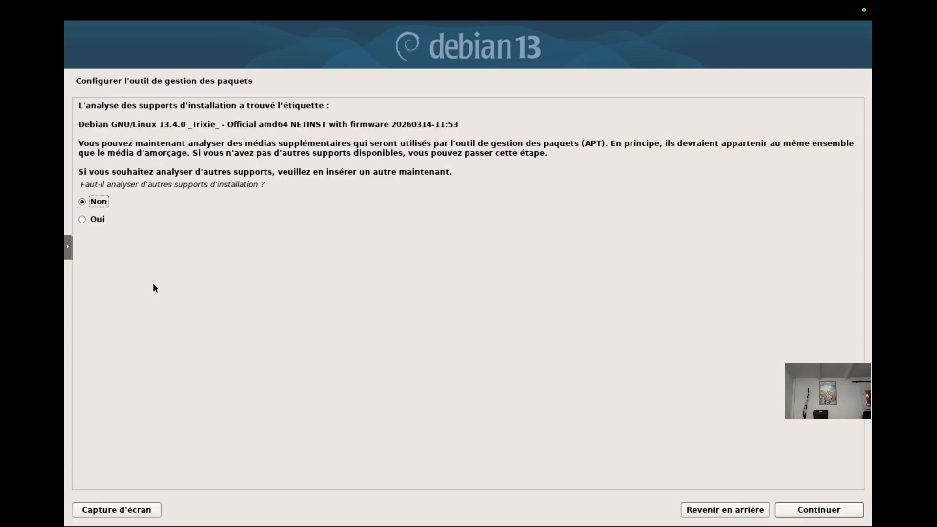
Decline scanning other installation media and participating in the popularity contest.
{"action": "left_click", "coordinate": [818, 511]}
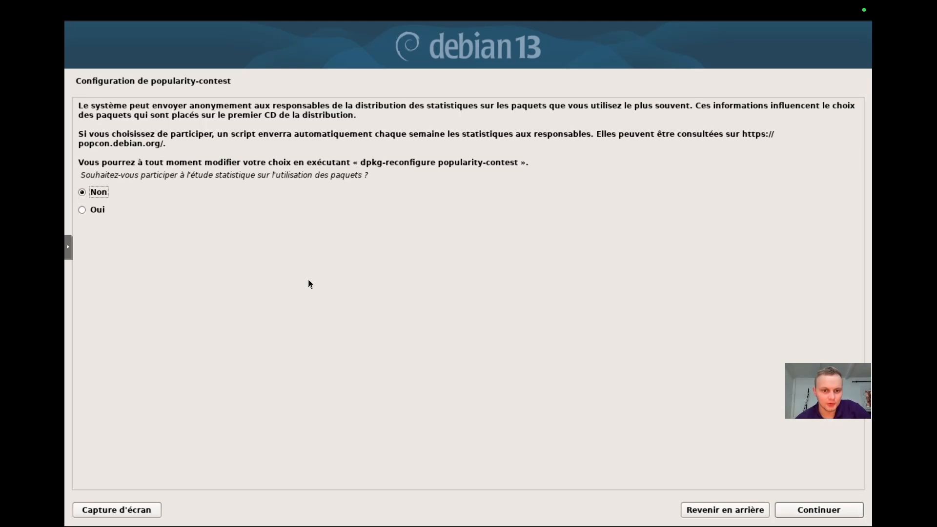
{"action": "left_click", "coordinate": [840, 511]}
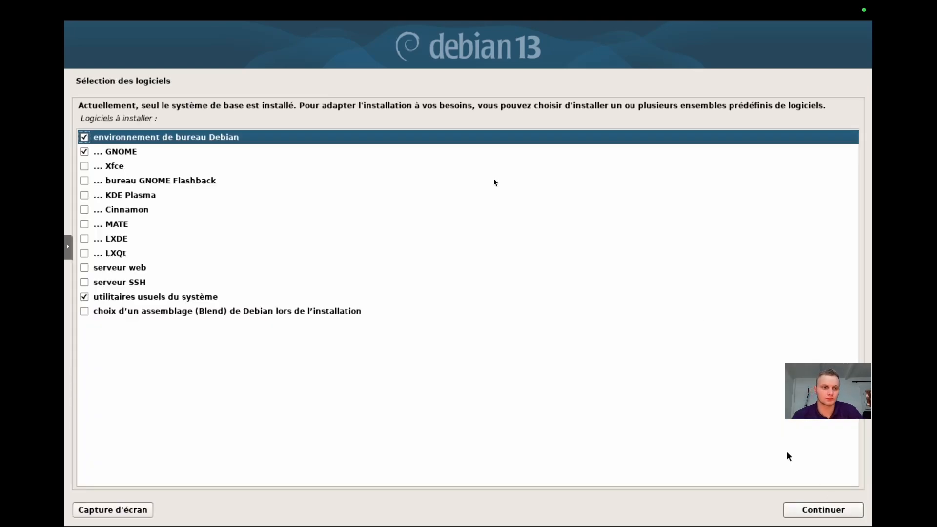
Deselect the Debian desktop environment and GNOME, select SSH server, and continue the software selection.
{"action": "left_click", "coordinate": [84, 137]}
{"action": "left_click", "coordinate": [84, 151]}
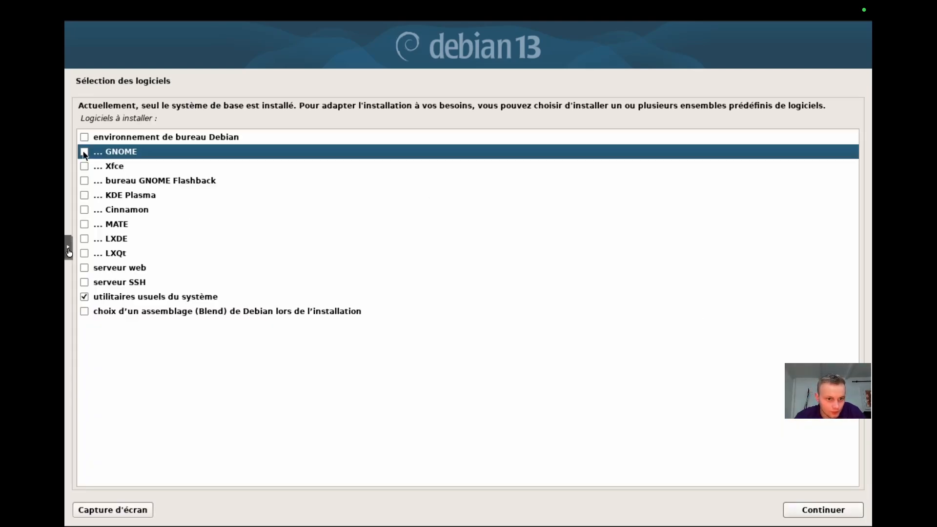
{"action": "left_click", "coordinate": [84, 283]}
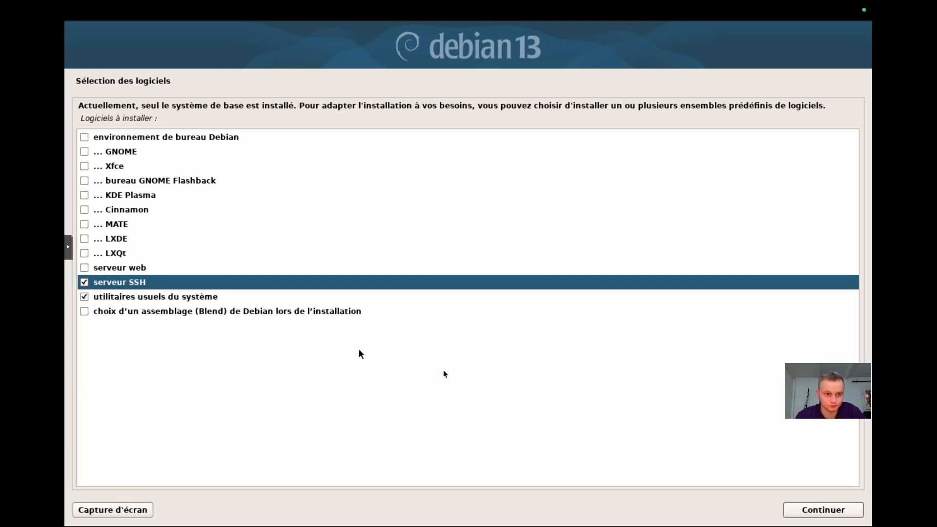
{"action": "left_click", "coordinate": [823, 510]}
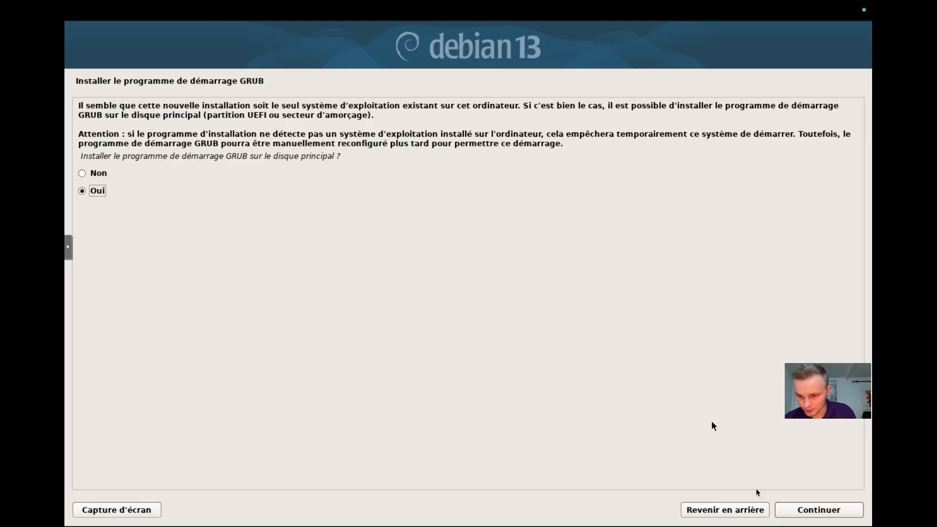
Install the GRUB boot loader on /dev/sda.
{"action": "left_click", "coordinate": [818, 511]}
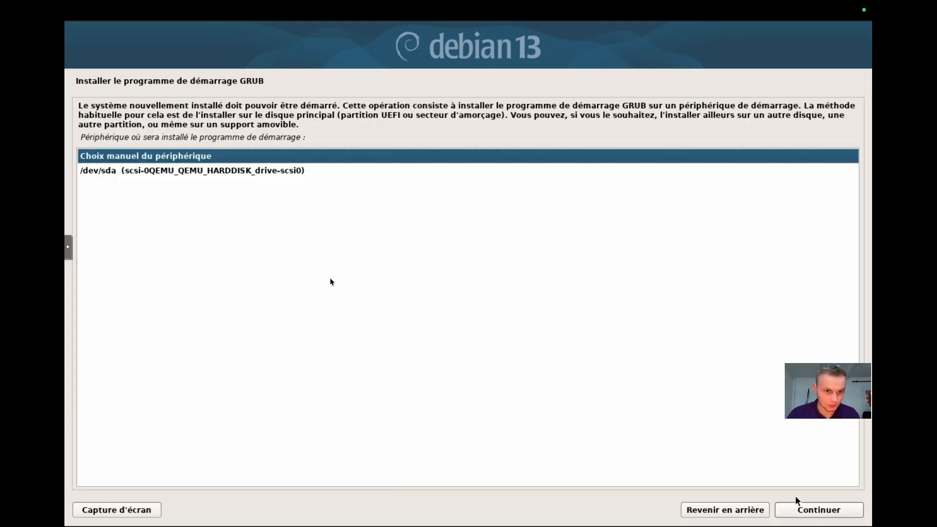
{"action": "left_click", "coordinate": [218, 177]}
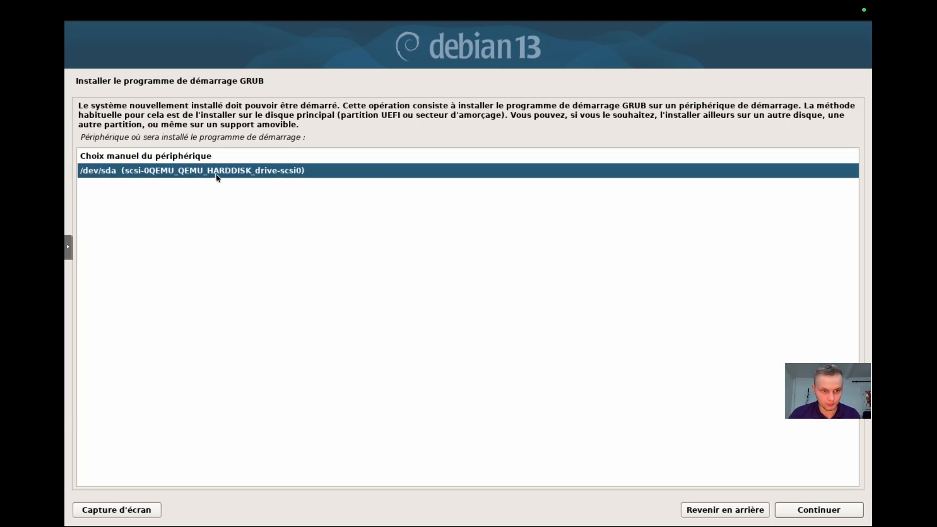
{"action": "left_click", "coordinate": [839, 511]}
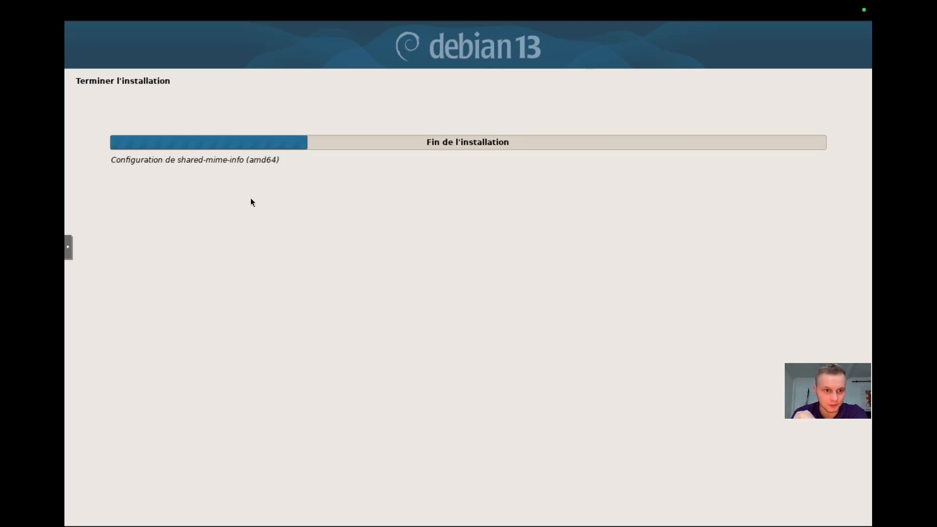
{"action": "key", "text": "ctrl+Left"}
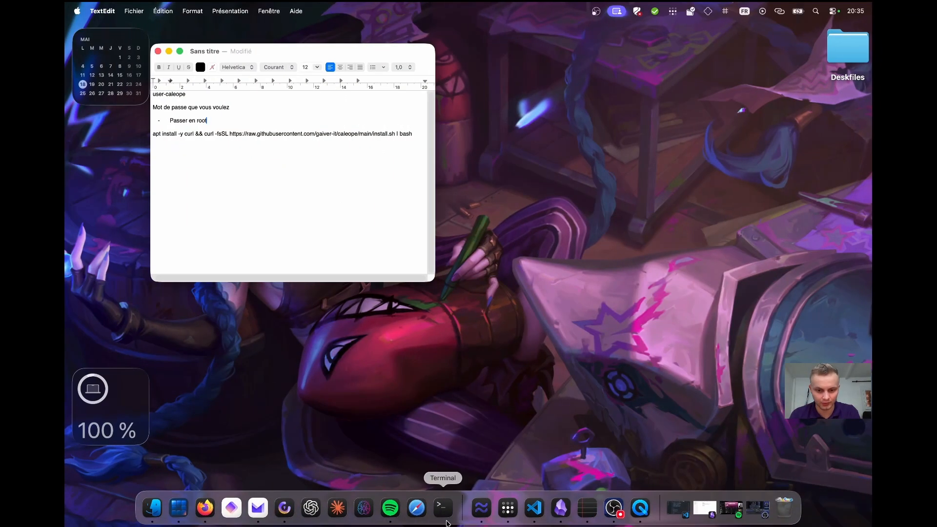
In a local terminal, start an SSH command to user-caleope at 172.16.51.5.
{"action": "left_click", "coordinate": [445, 521]}
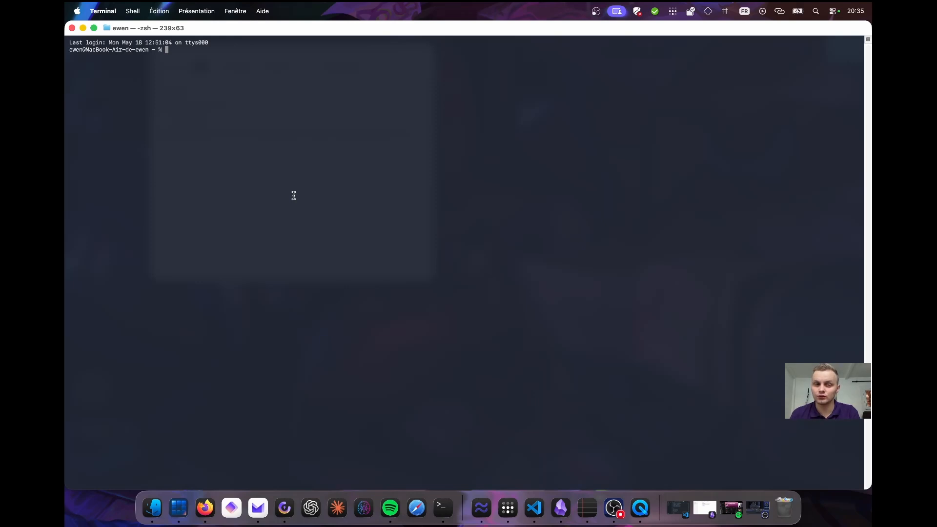
{"action": "type", "text": "ssh user-"}
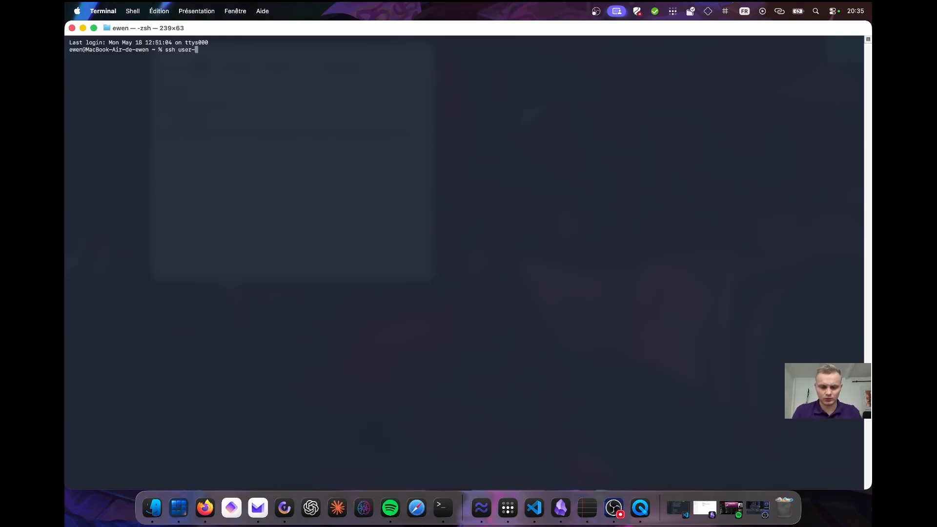
{"action": "type", "text": "caleope"}
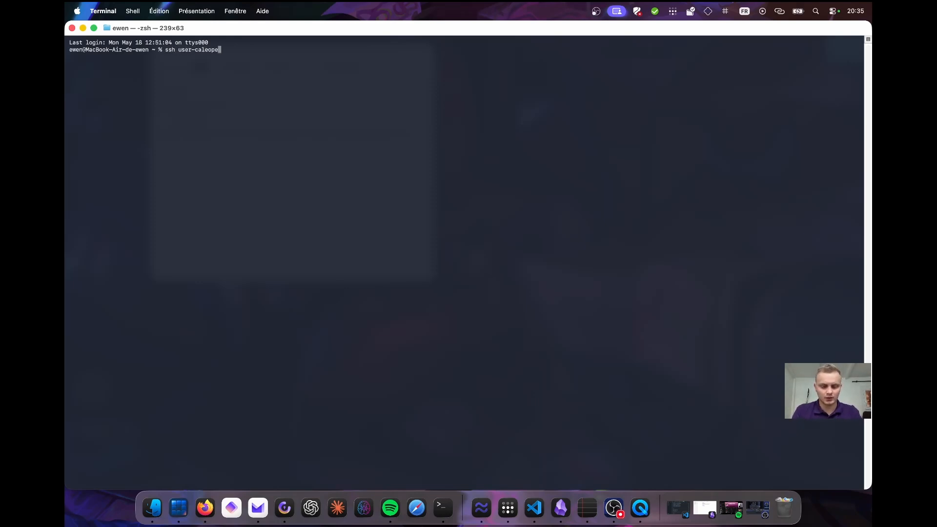
{"action": "type", "text": "@172.16.51"}
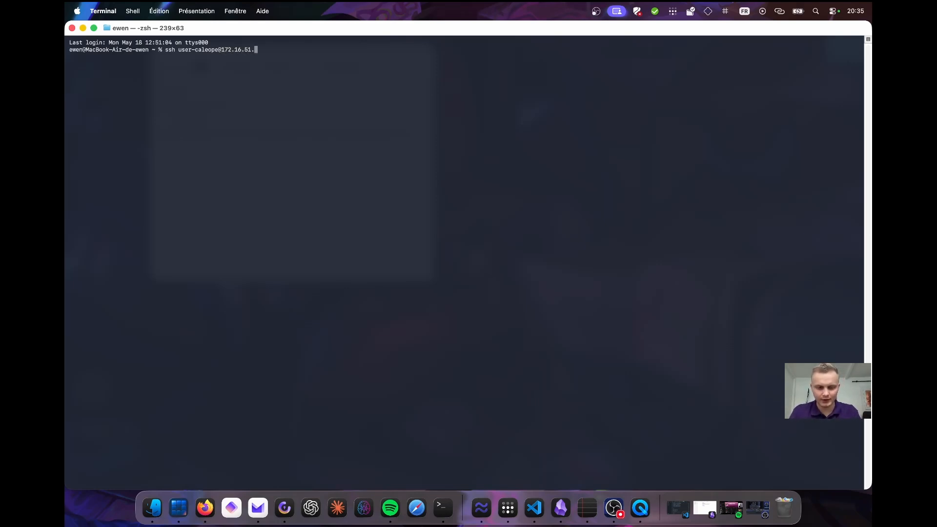
{"action": "type", "text": ".5"}
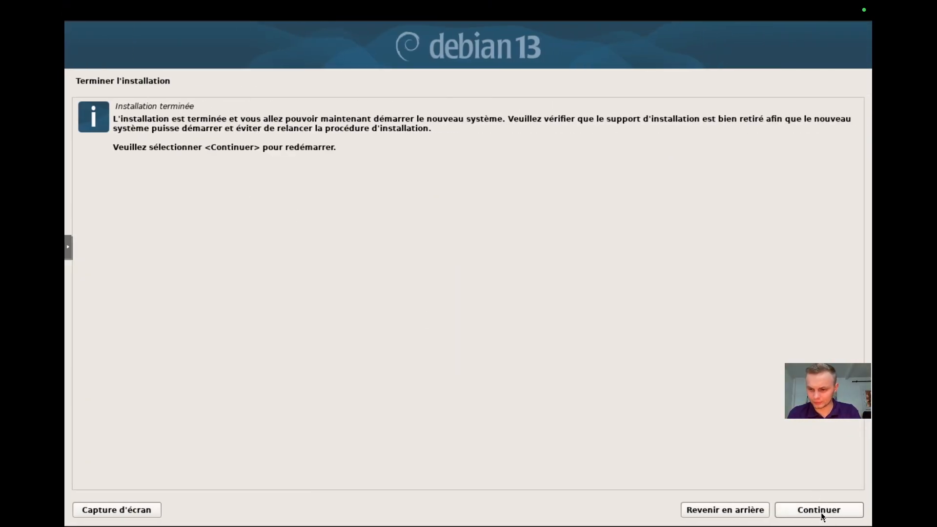
Reboot into the installed Debian system from GRUB and log in on the console as root with the root password.
{"action": "left_click", "coordinate": [820, 510]}
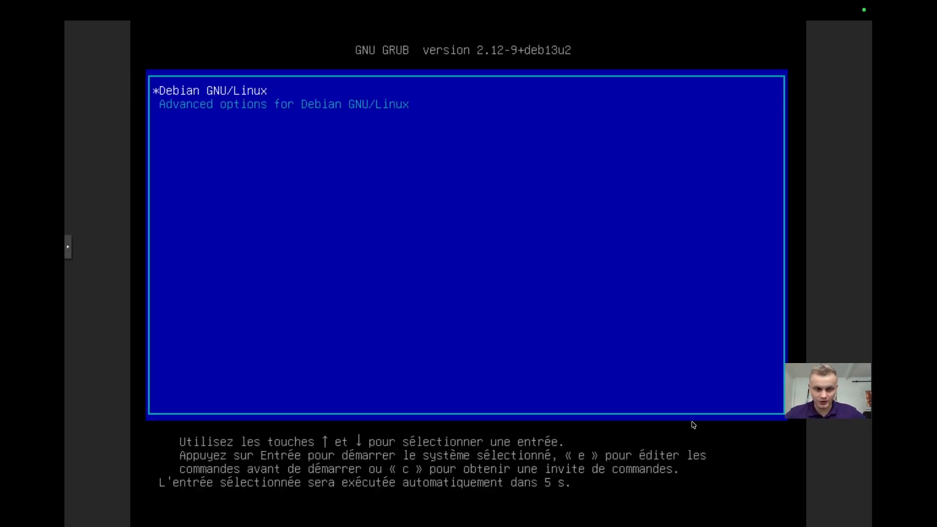
{"action": "key", "text": "Return"}
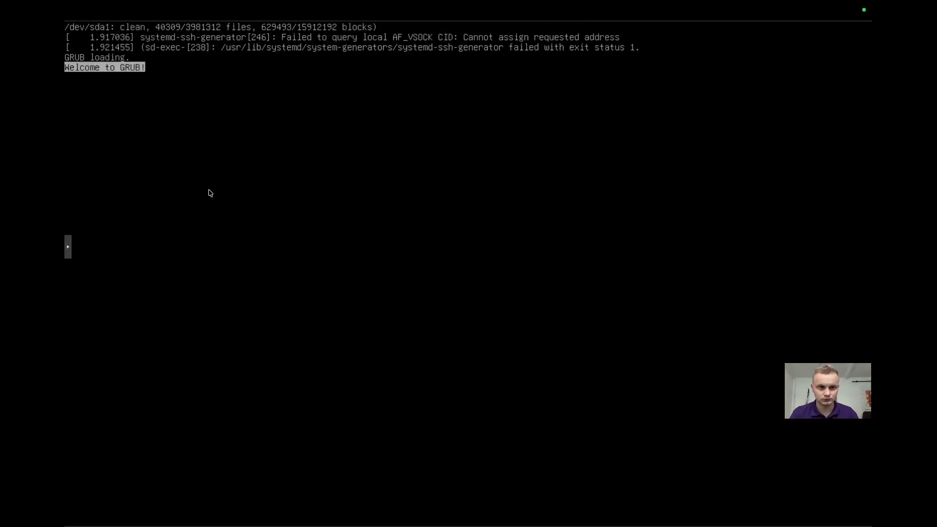
{"action": "type", "text": "oot"}
{"action": "key", "text": "Return"}
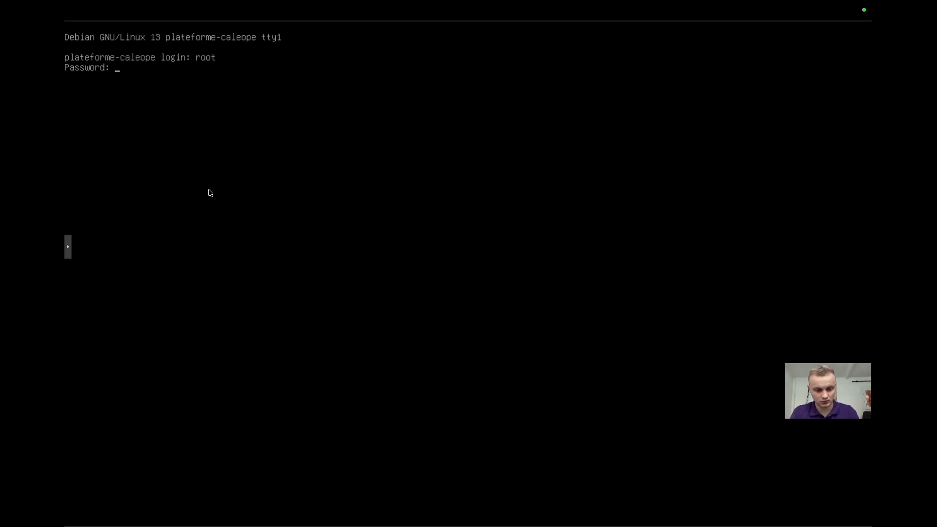
{"action": "key", "text": "Return"}
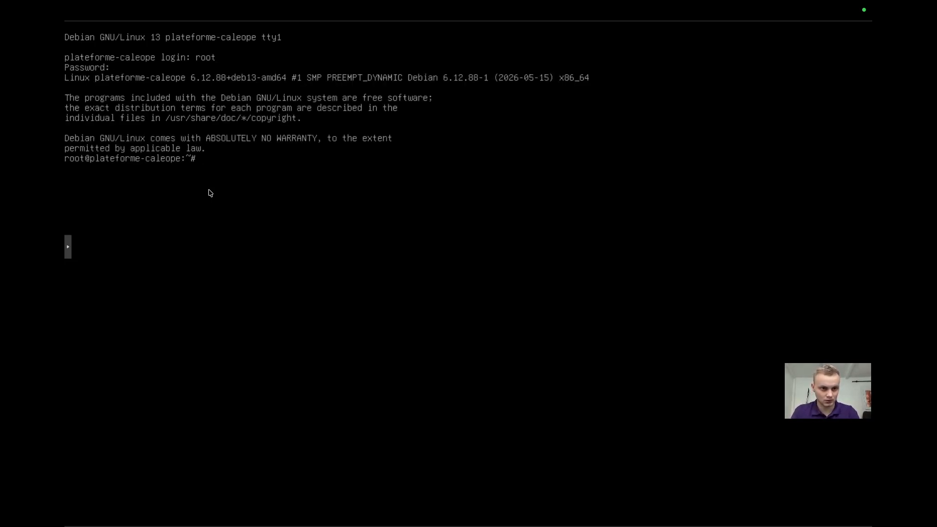
Check the VM's IP address with ip a, then correct the SSH target to 172.16.51.14 and run the connection.
{"action": "type", "text": "ip a"}
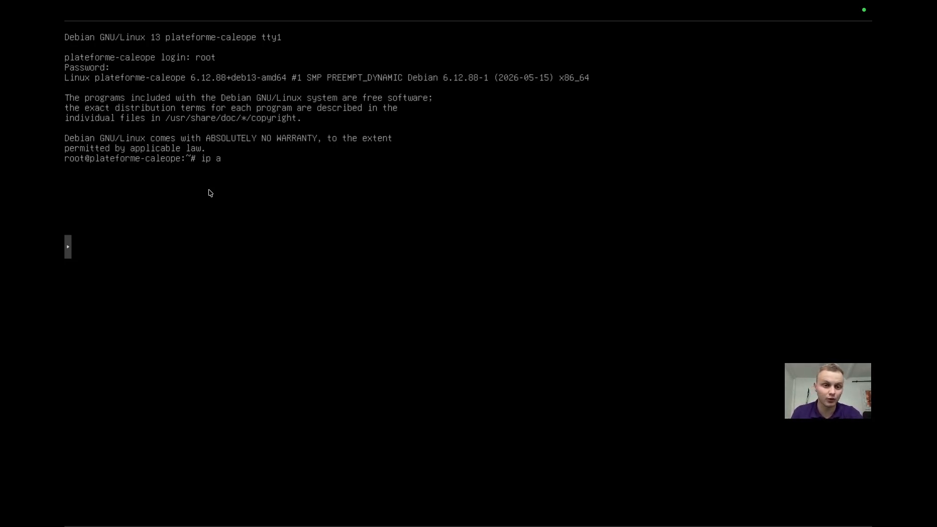
{"action": "key", "text": "Return"}
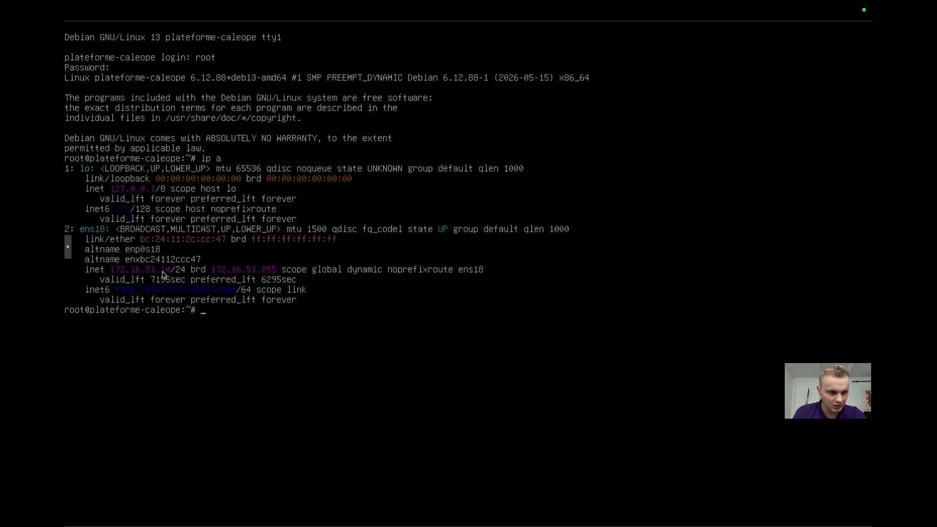
{"action": "key", "text": "ctrl+Left"}
{"action": "key", "text": "BackSpace"}
{"action": "key", "text": "BackSpace"}
{"action": "type", "text": "1"}
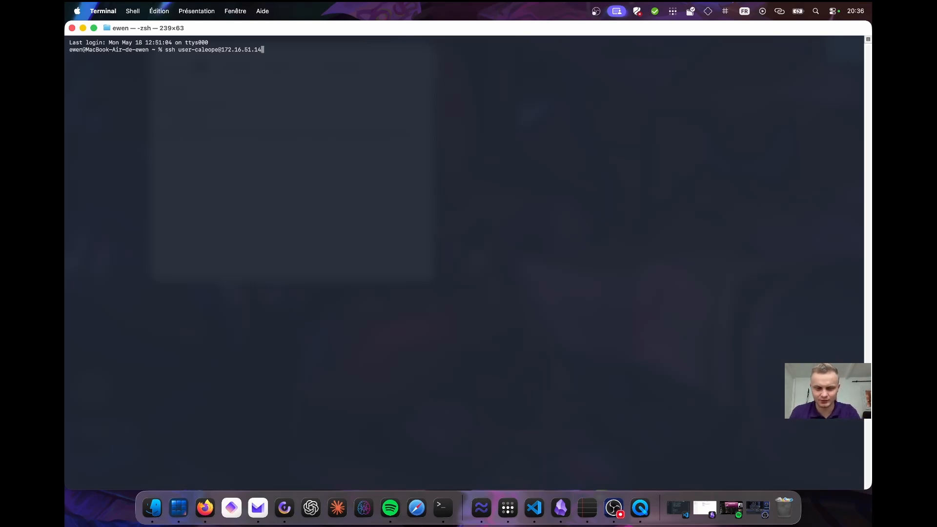
{"action": "key", "text": "Return"}
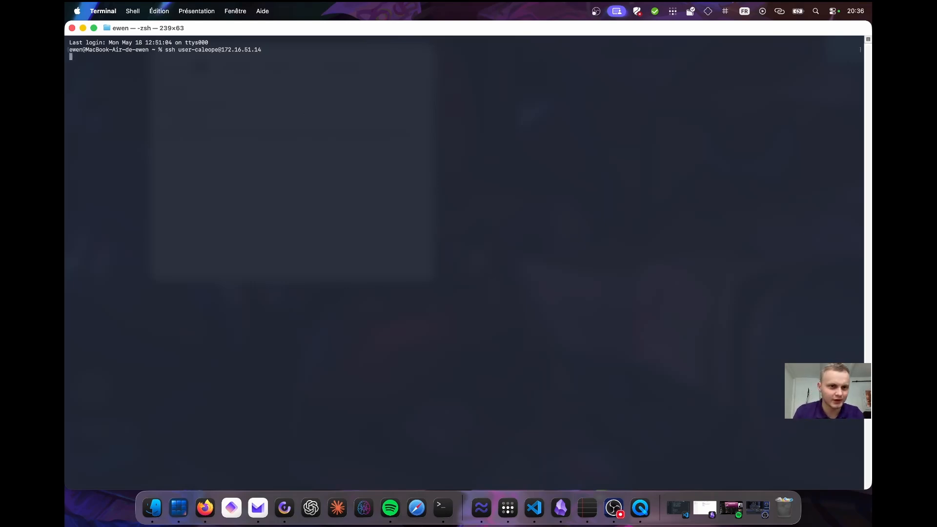
Accept the host key, enter user-caleope's password, and switch to root with su and the root password.
{"action": "type", "text": "yes"}
{"action": "key", "text": "Return"}
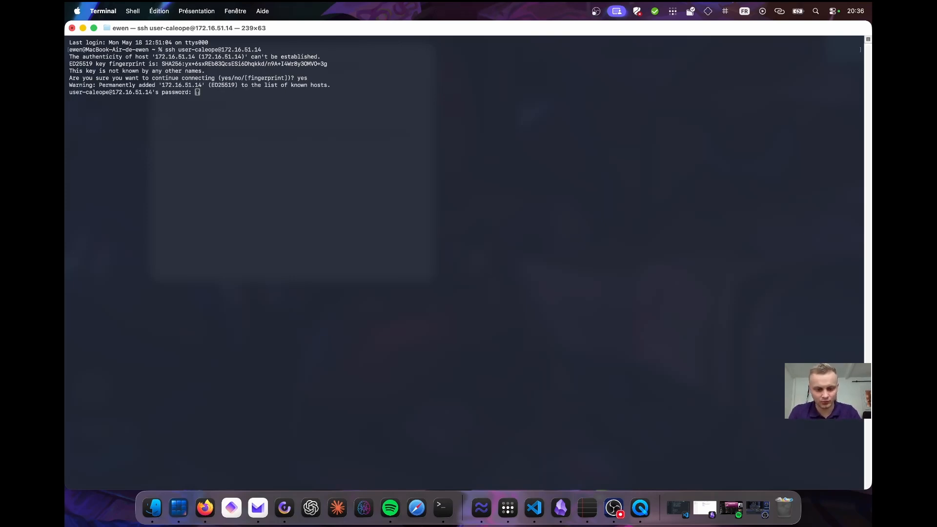
{"action": "key", "text": "Return"}
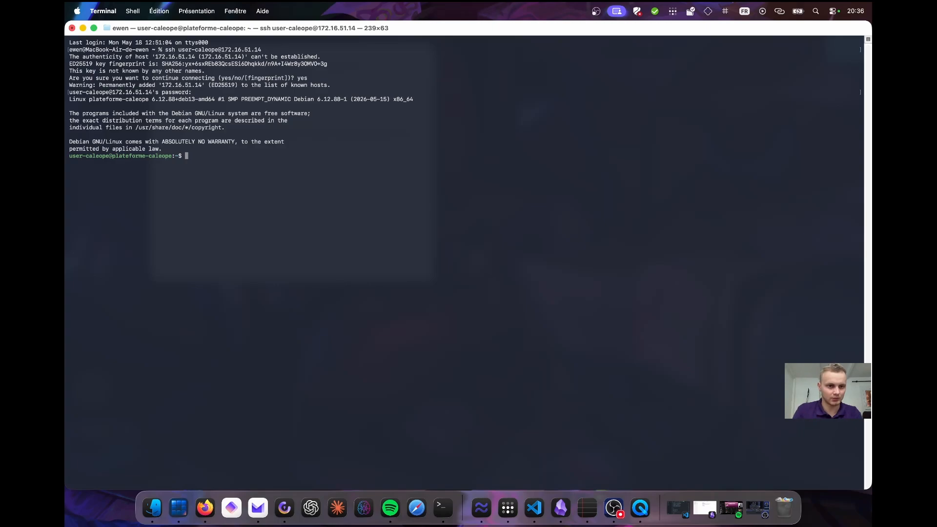
{"action": "type", "text": "su"}
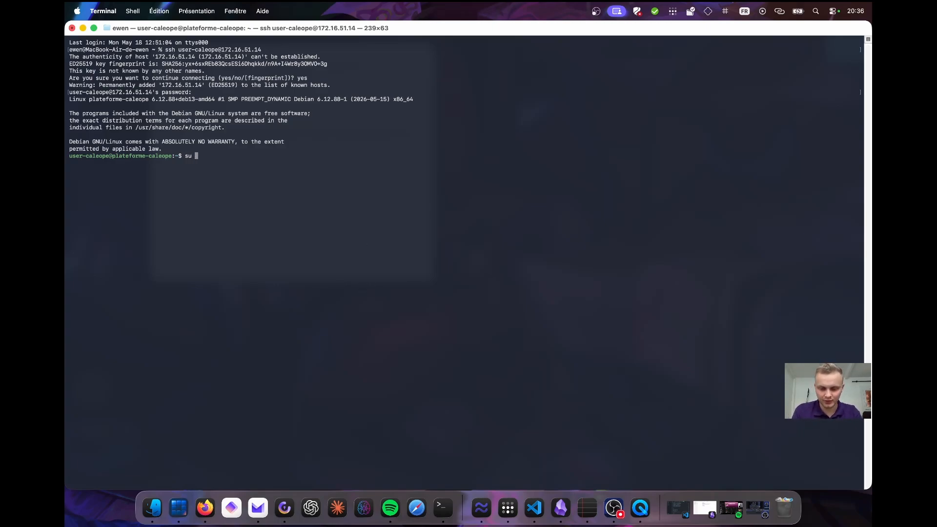
{"action": "key", "text": "Return"}
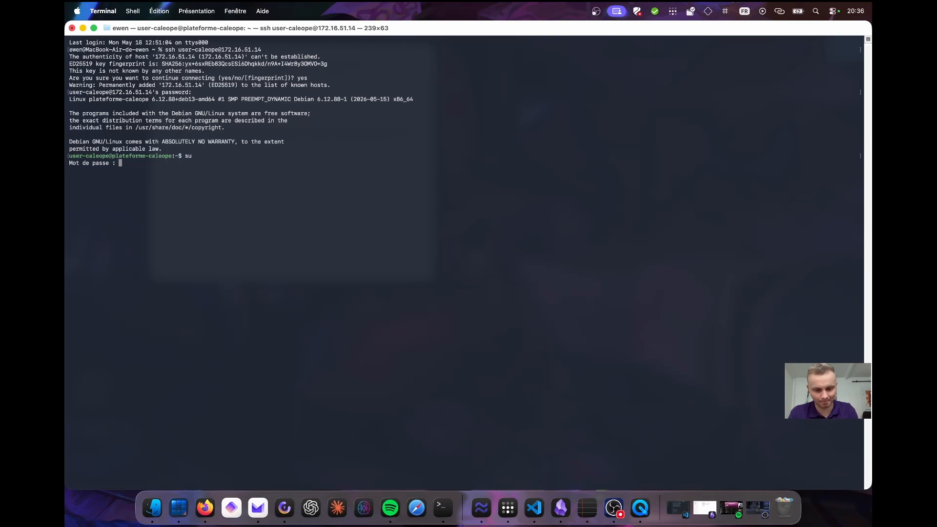
{"action": "key", "text": "Return"}
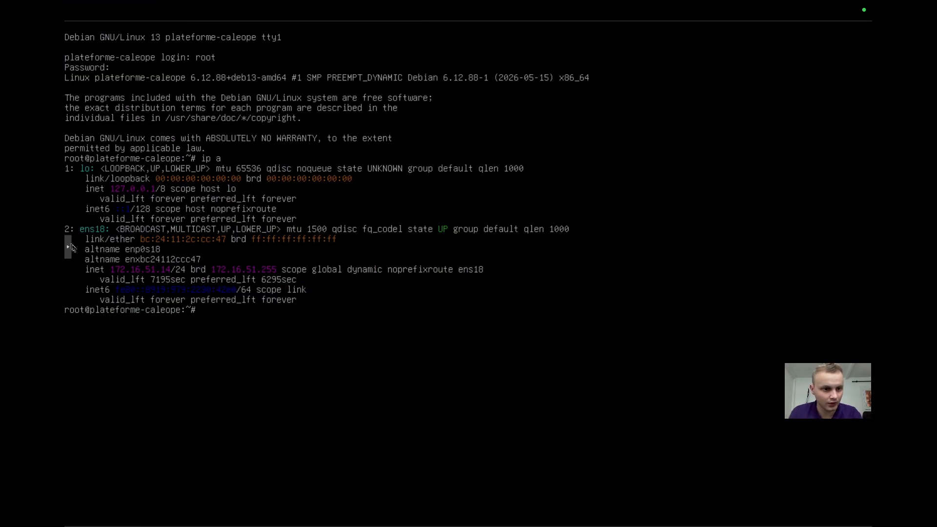
Open the caleope repository of the Gaiver-IT organization on GitHub and select its README install command.
{"action": "left_click", "coordinate": [71, 247]}
{"action": "left_click", "coordinate": [77, 272]}
{"action": "left_click", "coordinate": [78, 71]}
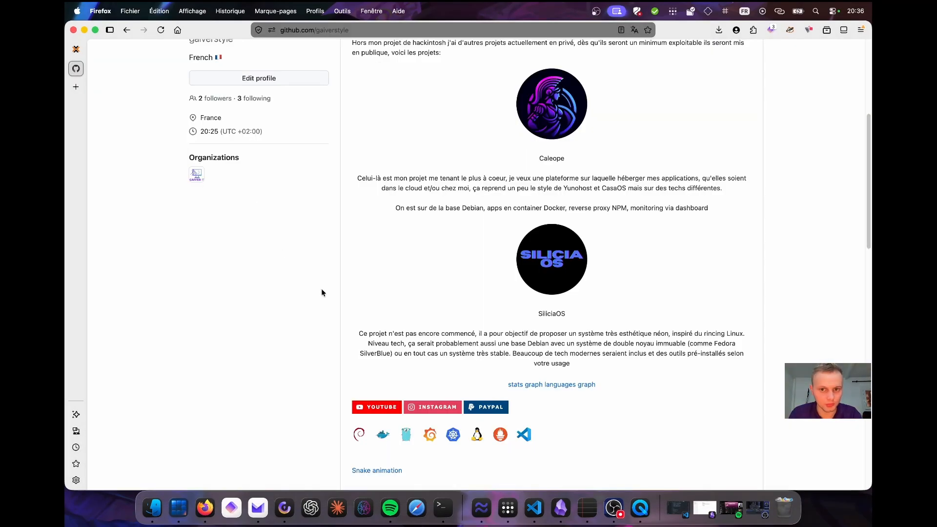
{"action": "scroll", "coordinate": [393, 293], "scroll_direction": "up", "scroll_amount": 5}
{"action": "left_click", "coordinate": [200, 408]}
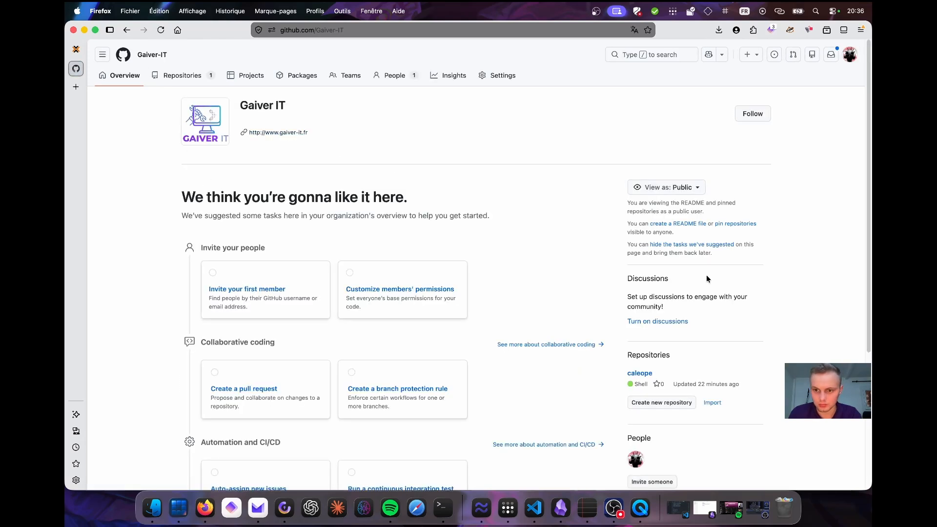
{"action": "left_click", "coordinate": [203, 79]}
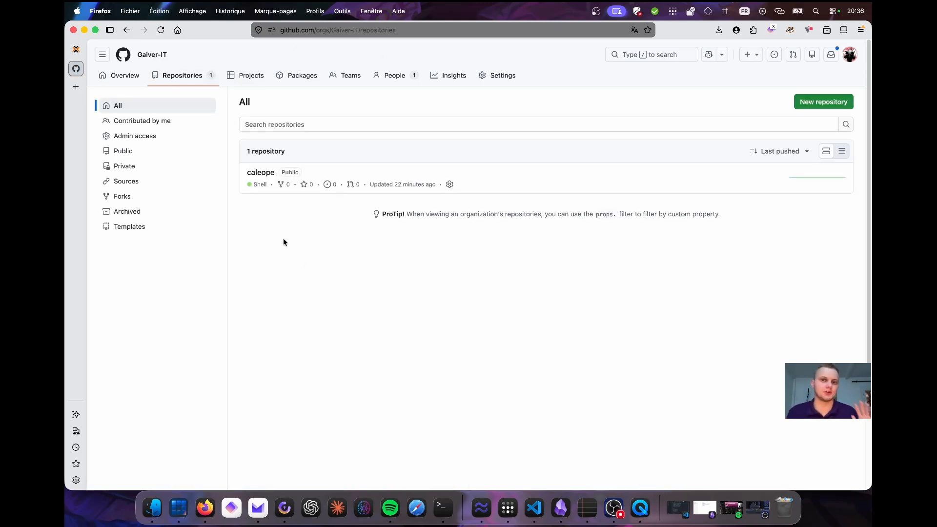
{"action": "left_click", "coordinate": [262, 175]}
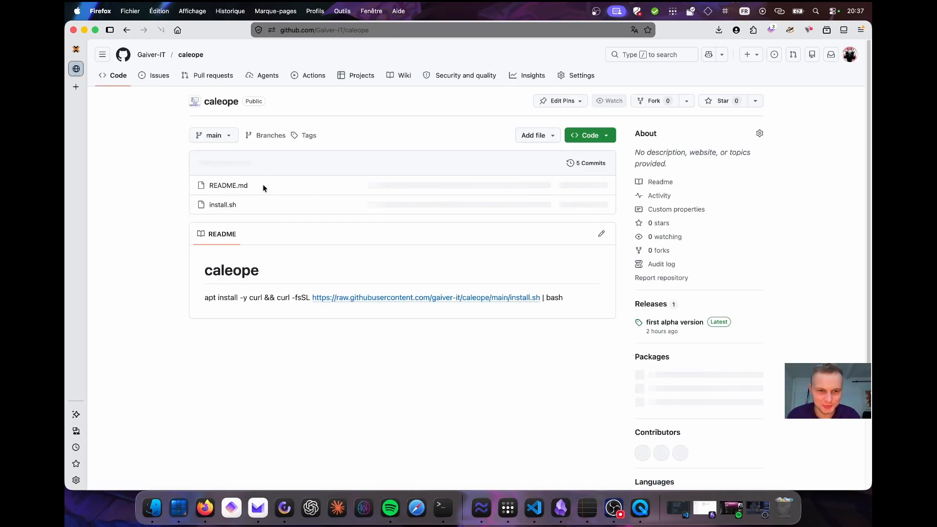
{"action": "triple_click", "coordinate": [253, 296]}
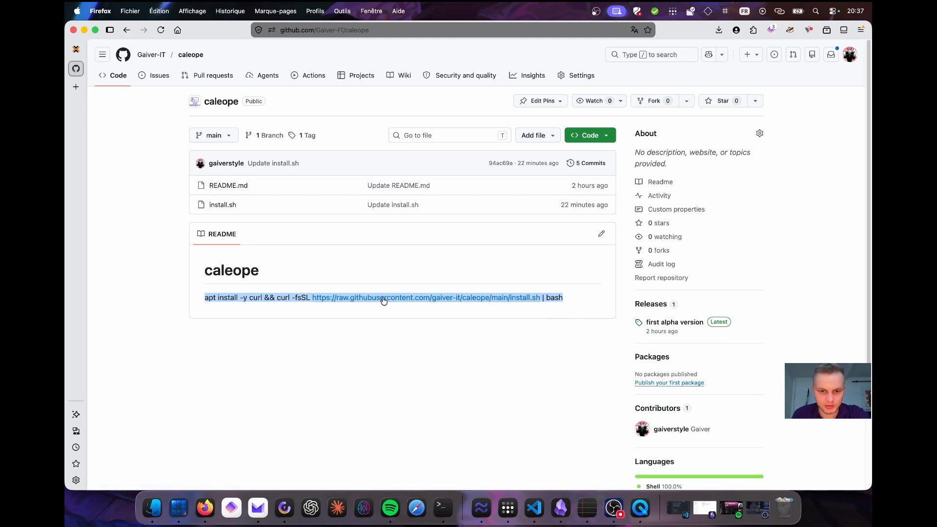
Review the raw install.sh script and the repository's latest release assets.
{"action": "left_click", "coordinate": [520, 303]}
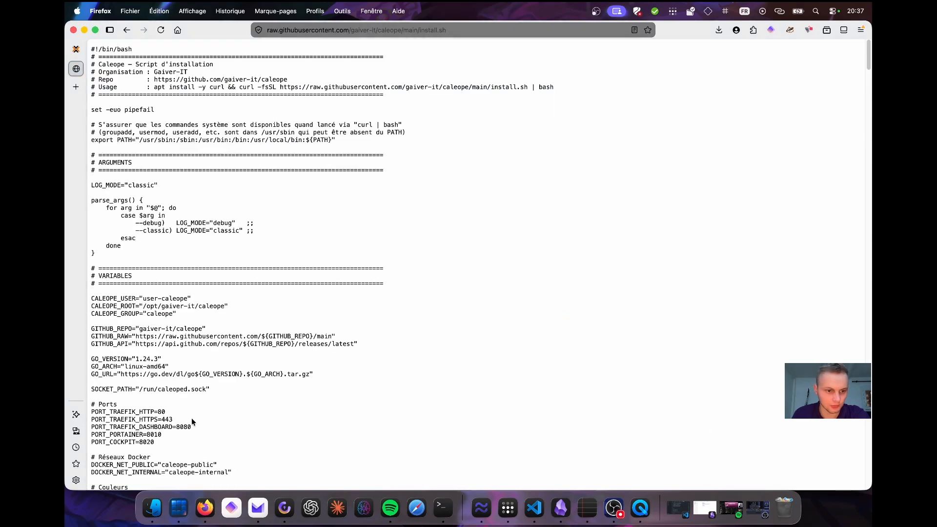
{"action": "scroll", "coordinate": [114, 166], "scroll_direction": "down", "scroll_amount": 15}
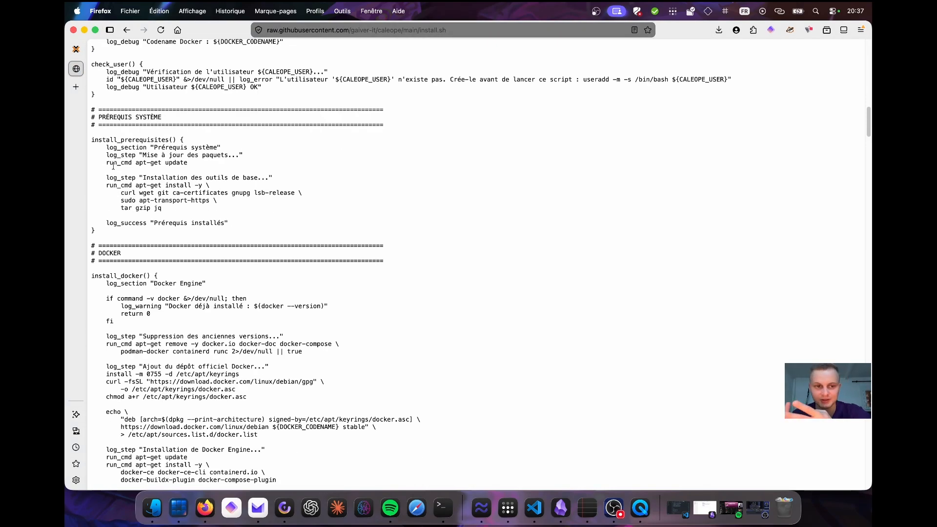
{"action": "scroll", "coordinate": [126, 84], "scroll_direction": "down", "scroll_amount": 15}
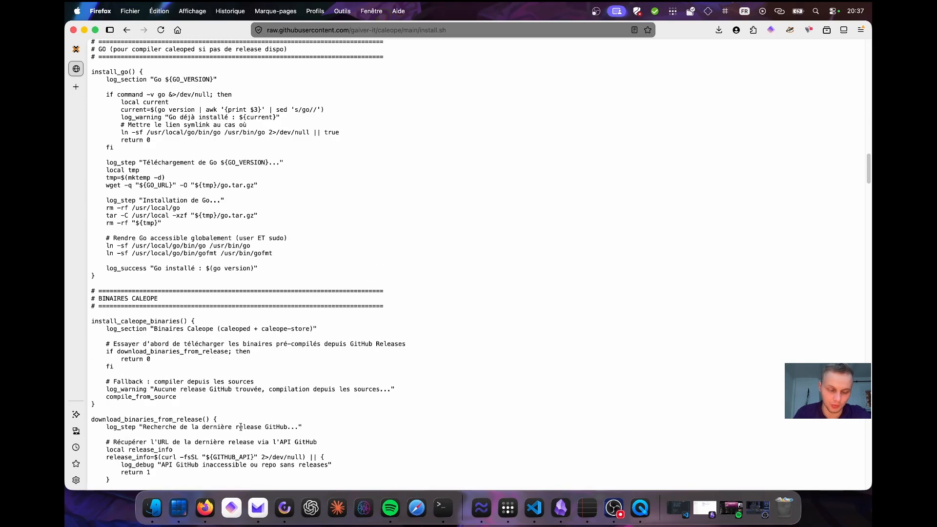
{"action": "left_click", "coordinate": [126, 30]}
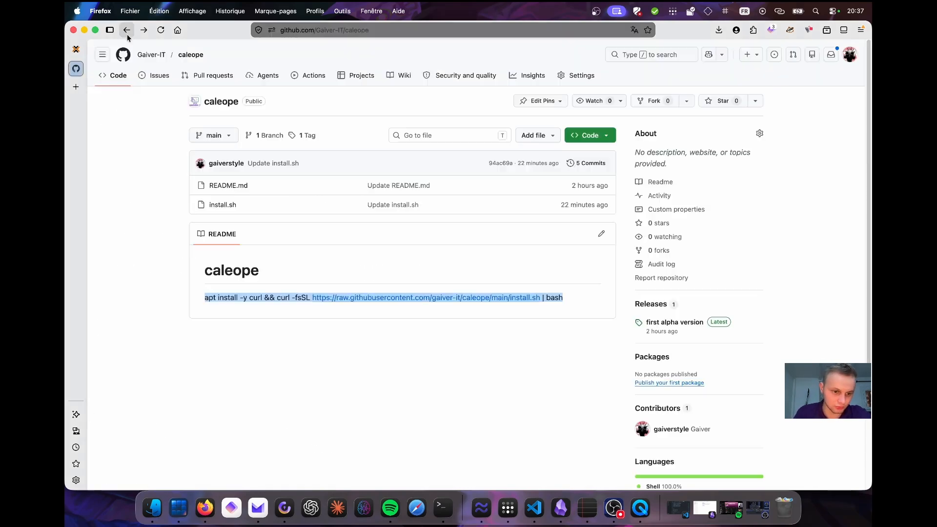
{"action": "left_click", "coordinate": [661, 320]}
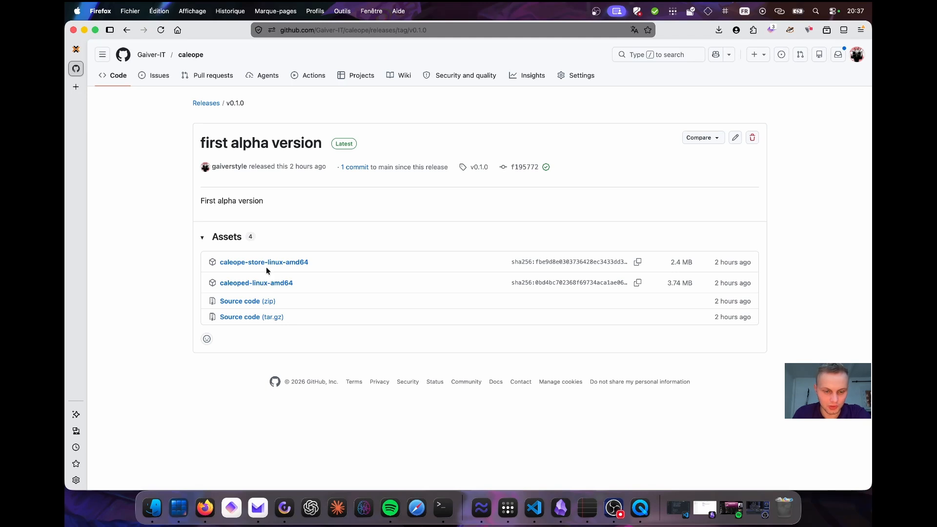
{"action": "left_click", "coordinate": [128, 32]}
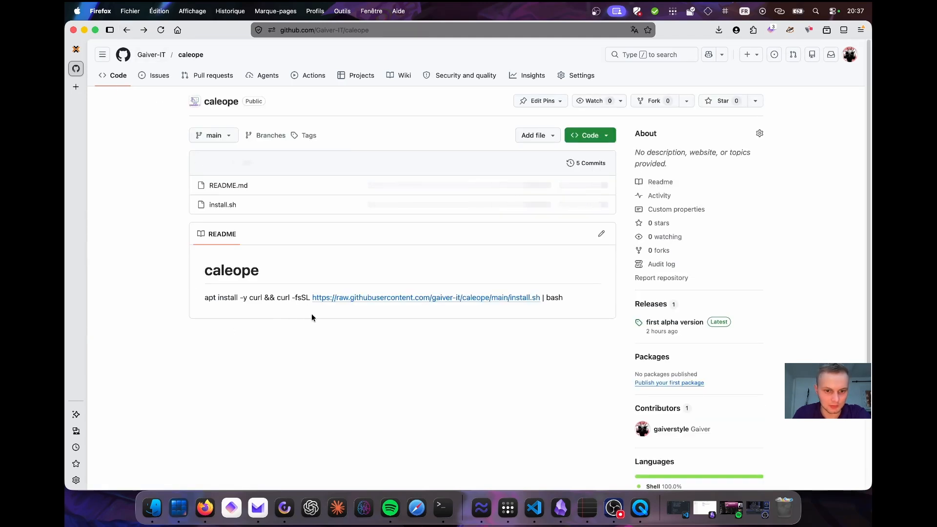
Copy the README install command and run it as root in the SSH session.
{"action": "triple_click", "coordinate": [268, 298]}
{"action": "right_click", "coordinate": [268, 298]}
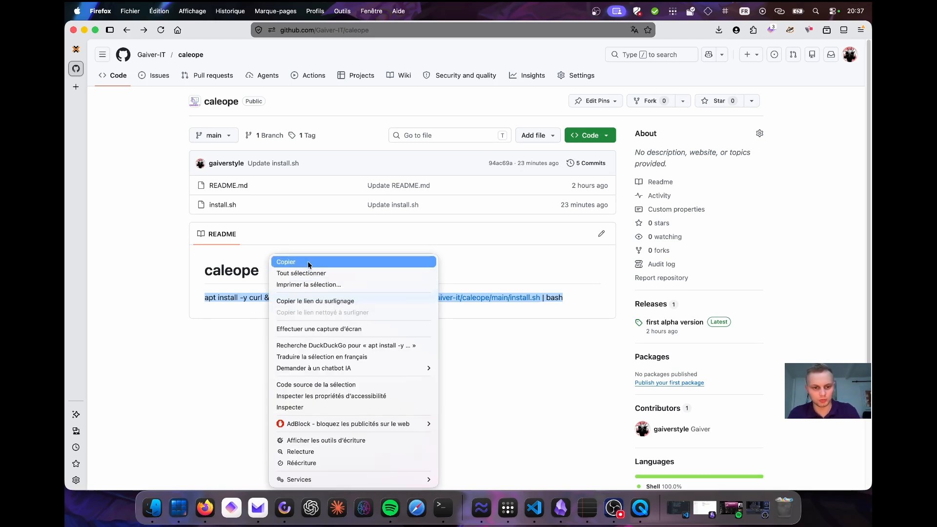
{"action": "left_click", "coordinate": [273, 264]}
{"action": "left_click", "coordinate": [443, 507]}
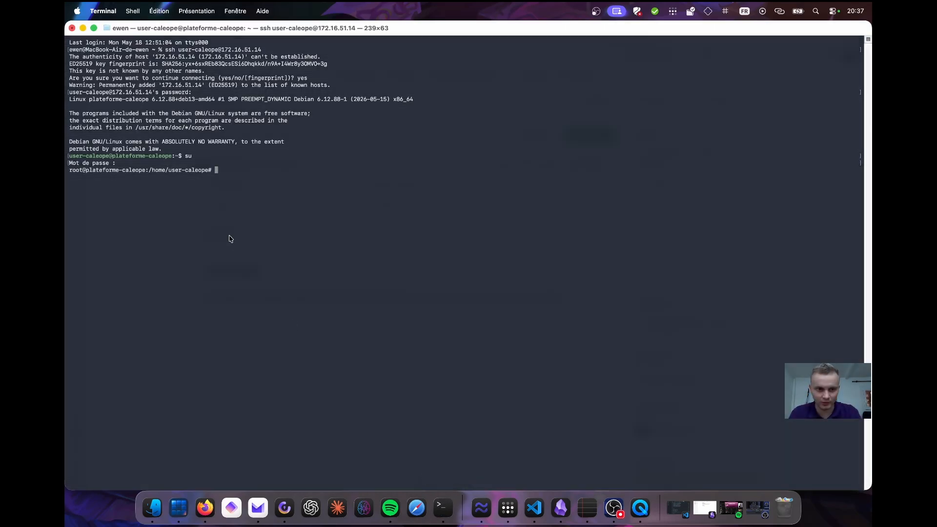
{"action": "right_click", "coordinate": [231, 237]}
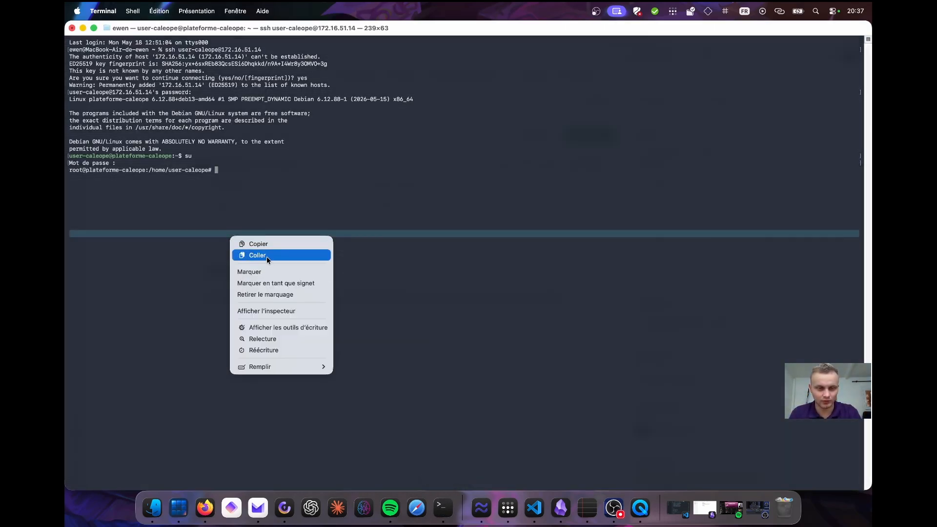
{"action": "left_click", "coordinate": [266, 256]}
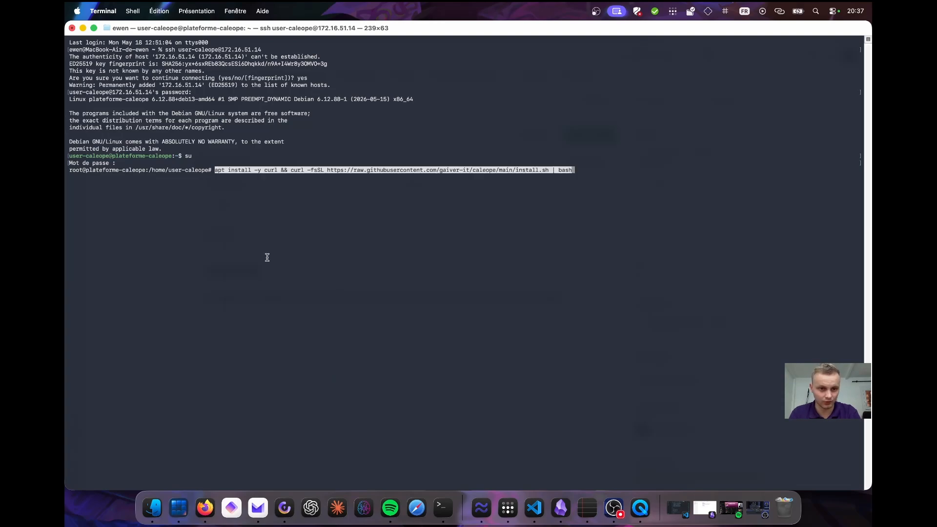
{"action": "key", "text": "Return"}
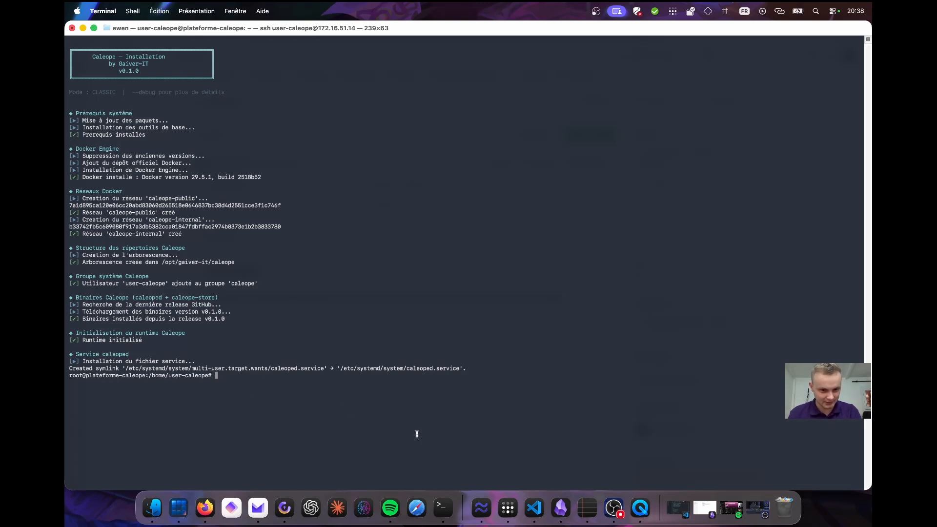
List the installed applications with caleope-store list.
{"action": "type", "text": "ca"}
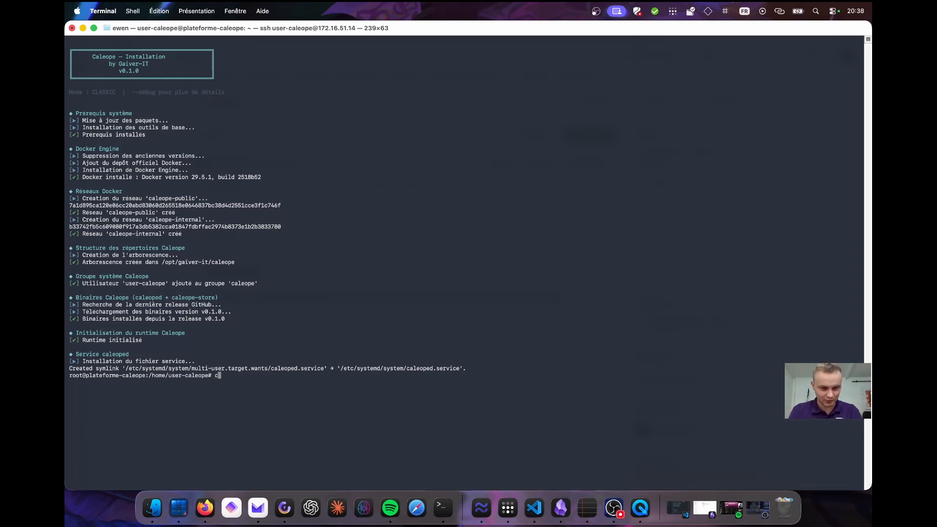
{"action": "type", "text": "leop"}
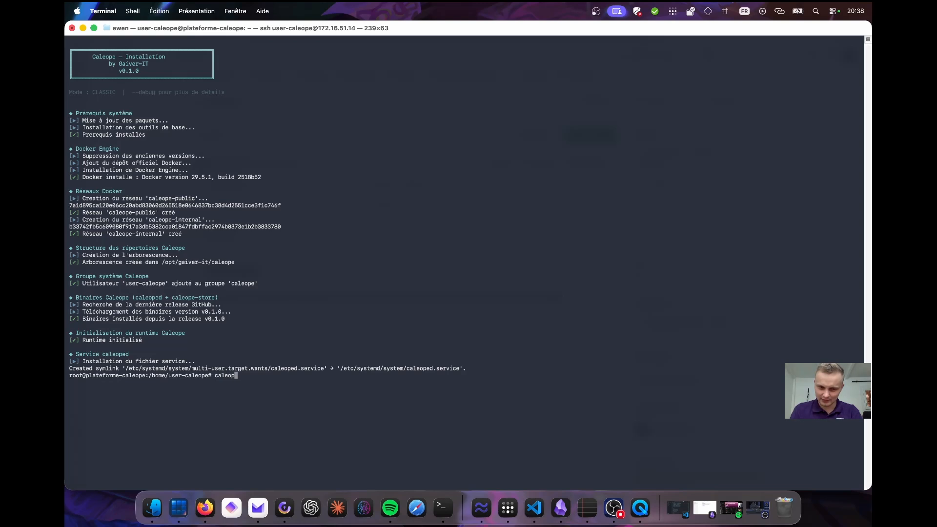
{"action": "type", "text": "e-store list"}
{"action": "key", "text": "Return"}
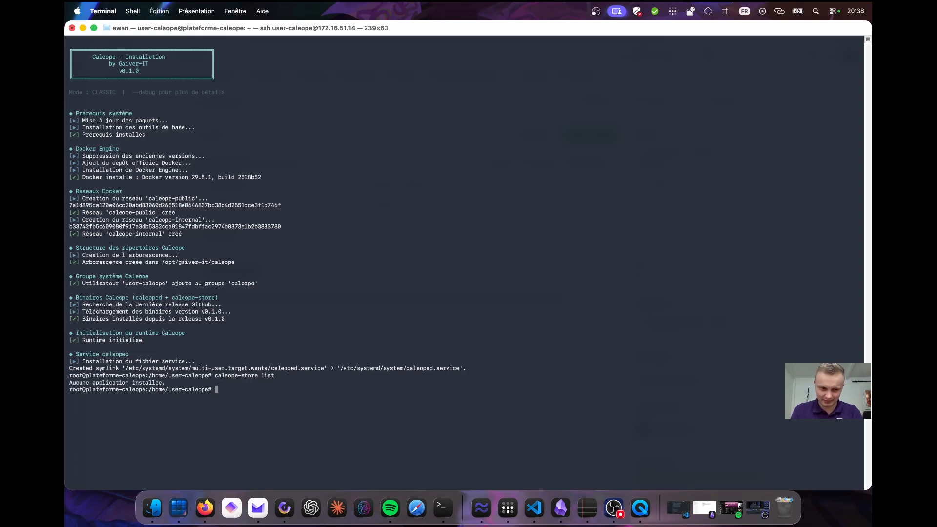
Search the Caleope store for media and for jellyfin with caleope-store search.
{"action": "key", "text": "Up"}
{"action": "key", "text": "BackSpace"}
{"action": "key", "text": "BackSpace"}
{"action": "key", "text": "BackSpace"}
{"action": "key", "text": "BackSpace"}
{"action": "type", "text": "search media"}
{"action": "key", "text": "Return"}
{"action": "key", "text": "Up"}
{"action": "key", "text": "BackSpace"}
{"action": "key", "text": "BackSpace"}
{"action": "key", "text": "BackSpace"}
{"action": "key", "text": "BackSpace"}
{"action": "key", "text": "BackSpace"}
{"action": "type", "text": "jellyfin"}
{"action": "key", "text": "Return"}
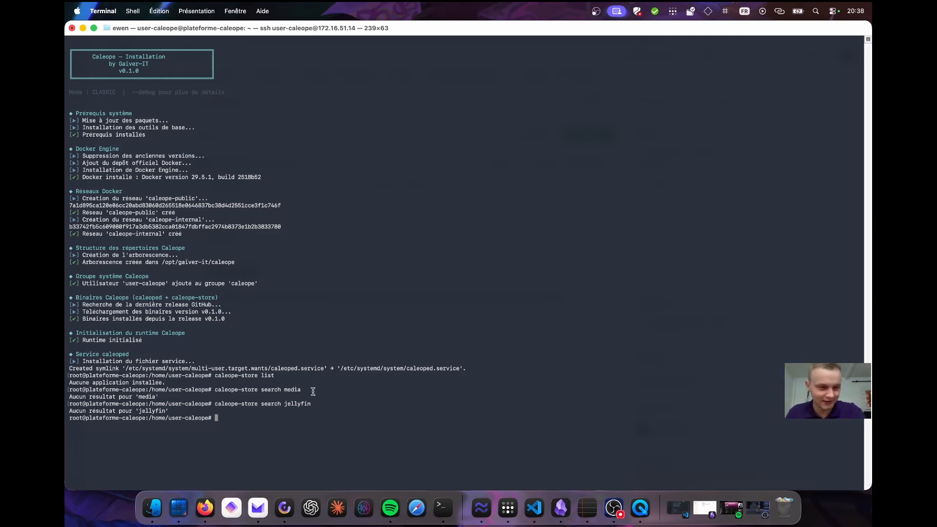
{"action": "left_click", "coordinate": [342, 510]}
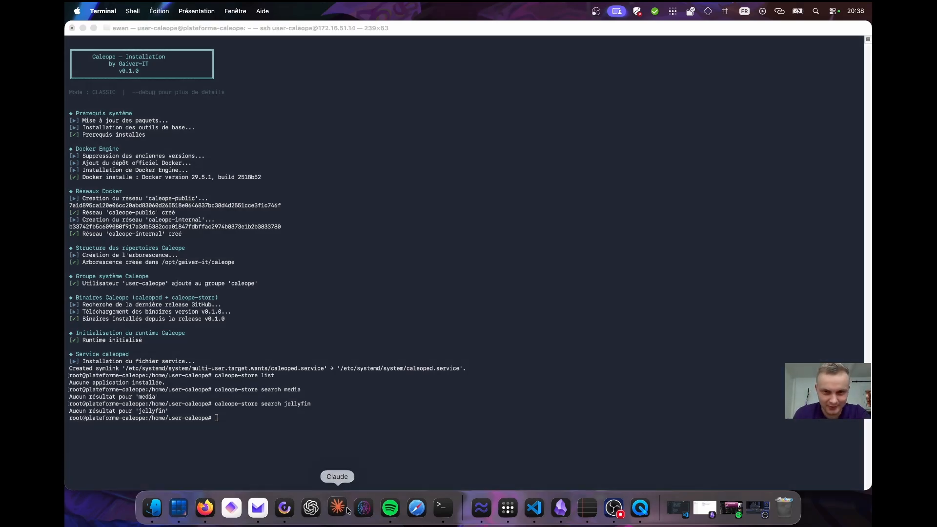